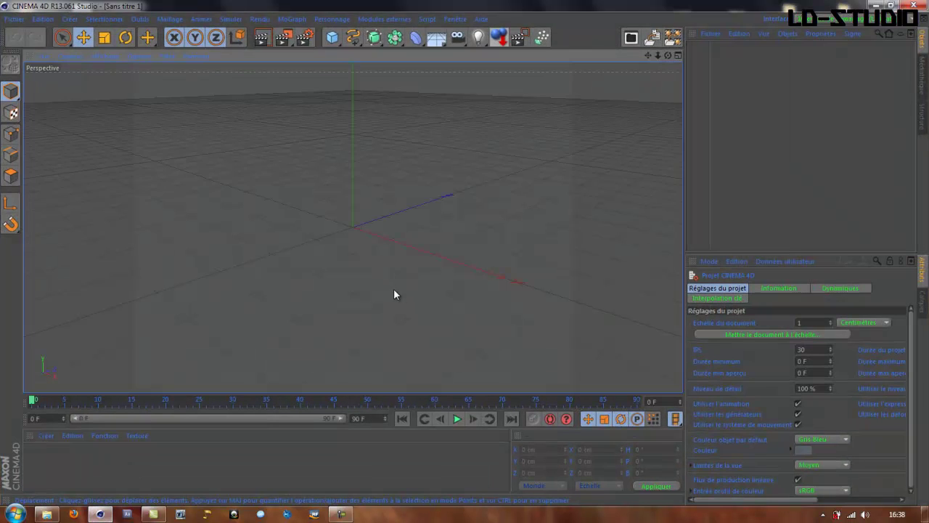
Set the render output to the HDV/HDTV 720 25 preset, 1280 x 720 pixels
alt+drag(394, 289, 497, 297)
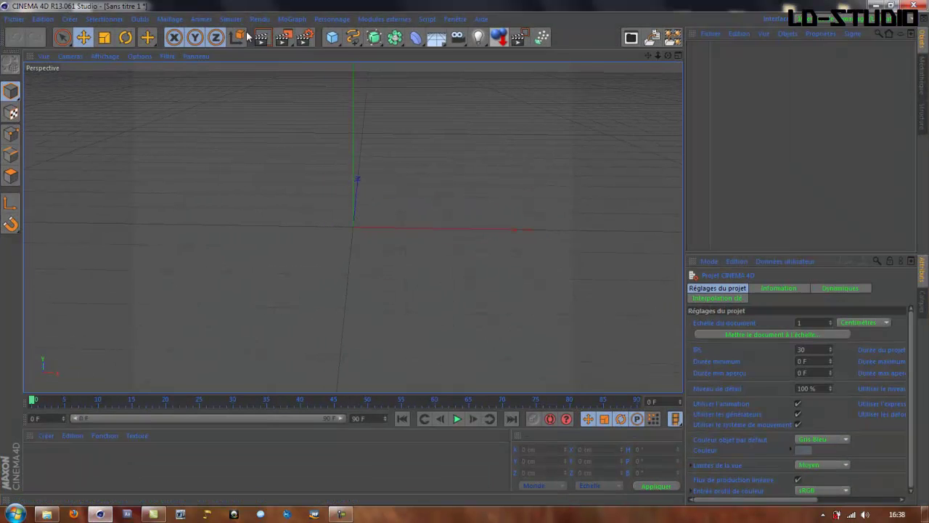
click(304, 38)
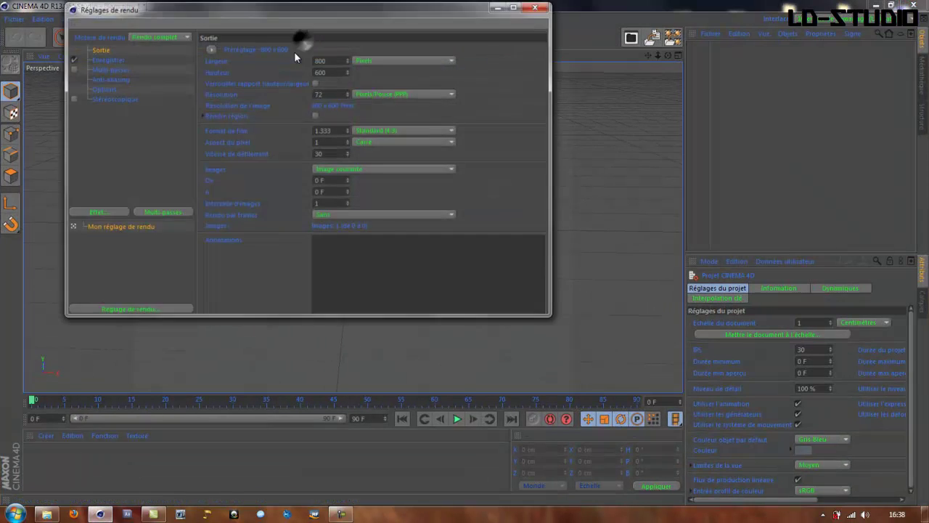
click(211, 50)
mouse_move(235, 83)
click(332, 226)
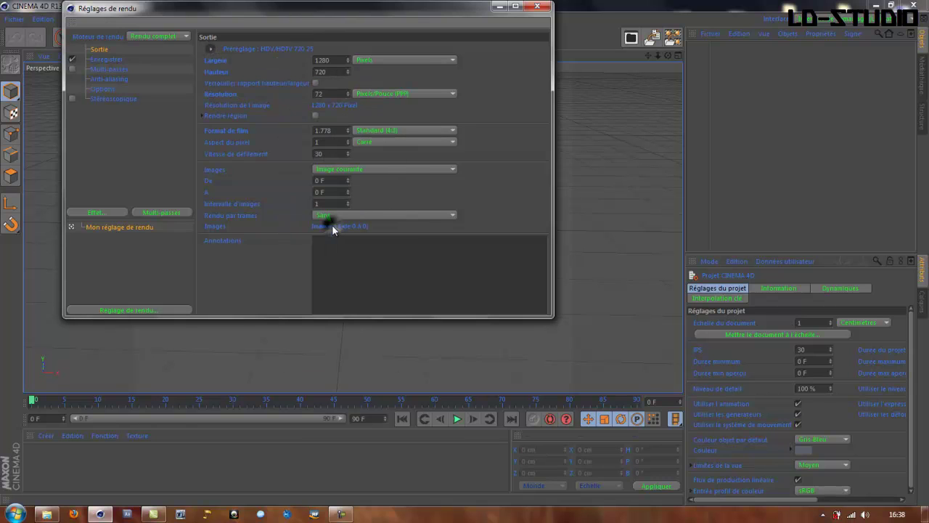
click(537, 8)
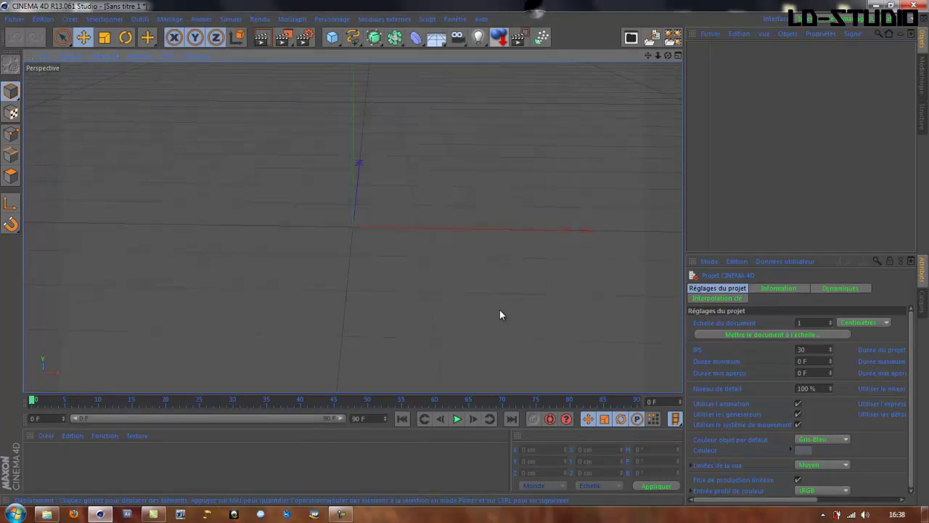
Add a Plan (plane) primitive to the scene
click(331, 38)
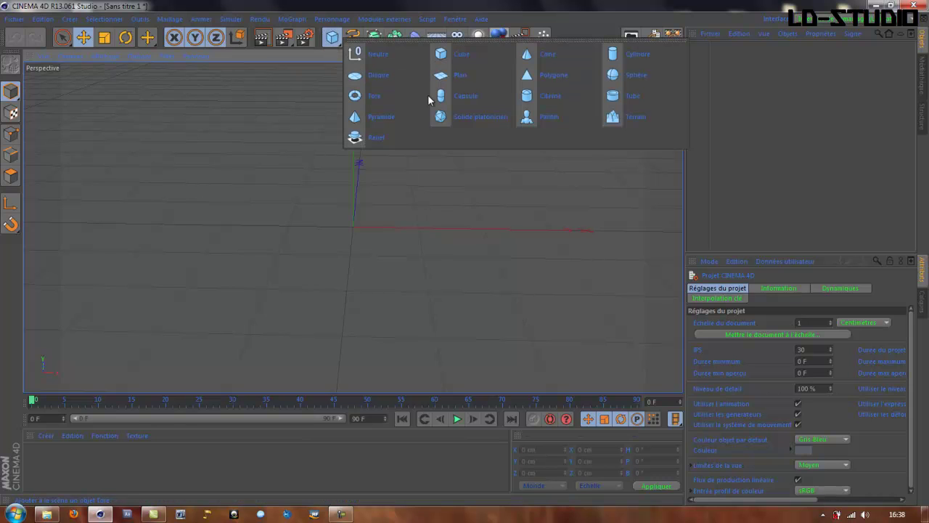
click(463, 80)
alt+drag(470, 327, 477, 316)
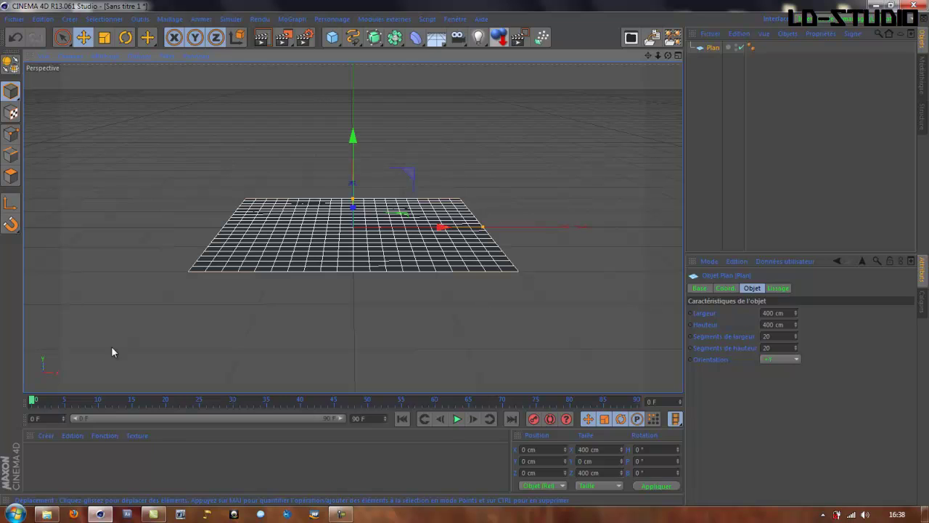
Create a material with the image fond-ecran-espace-3d-326 as colour texture, without copying it to the project, and disable Spécularité
double_click(96, 475)
double_click(36, 457)
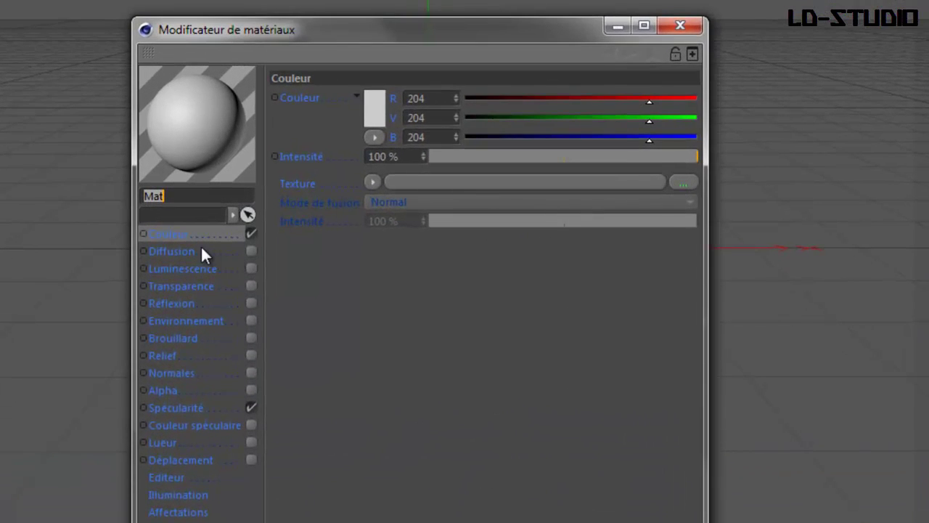
click(183, 231)
click(681, 180)
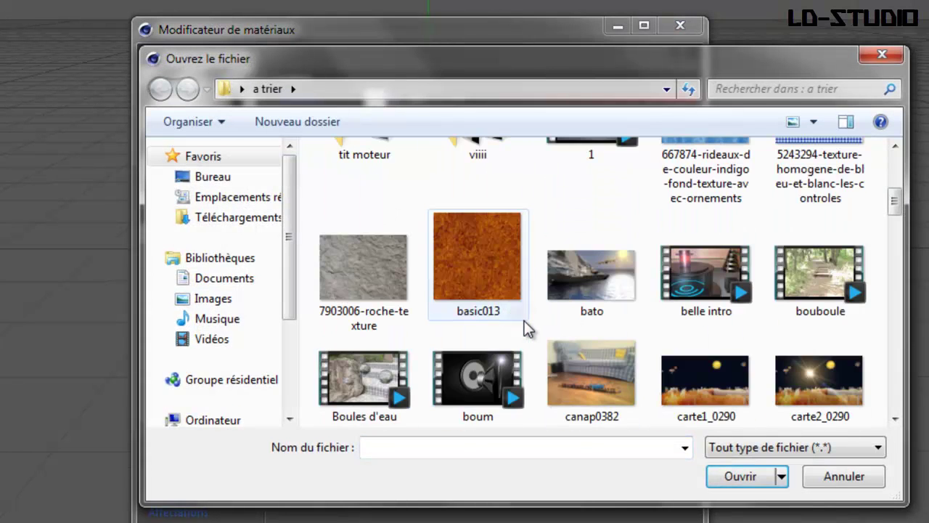
scroll(524, 320, down, 5)
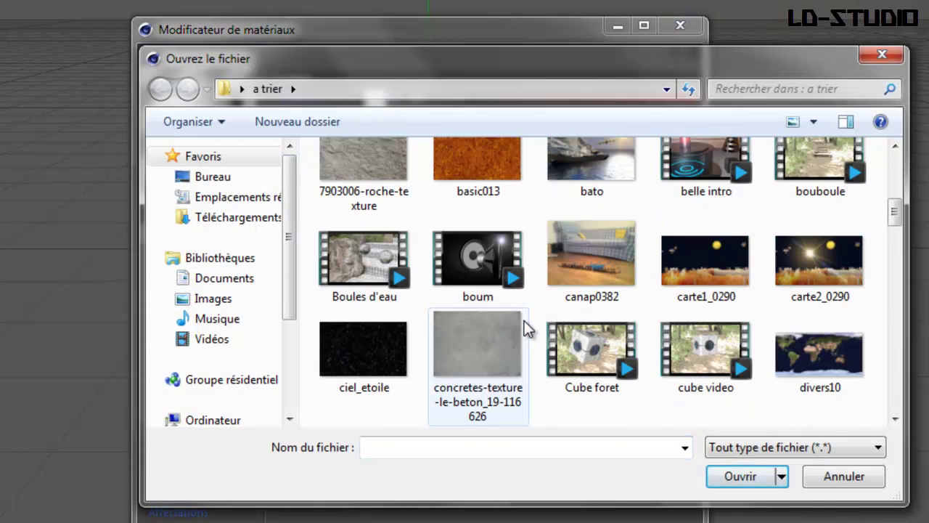
scroll(524, 320, down, 1)
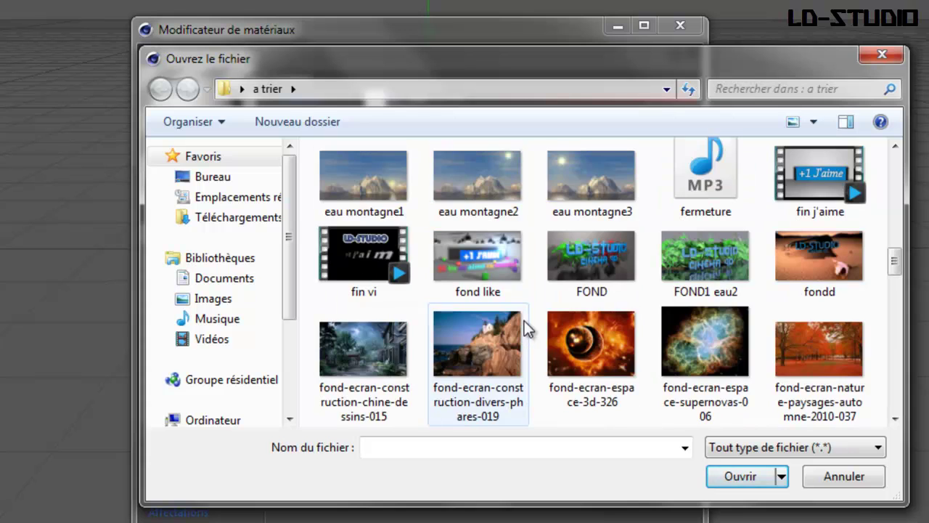
click(589, 343)
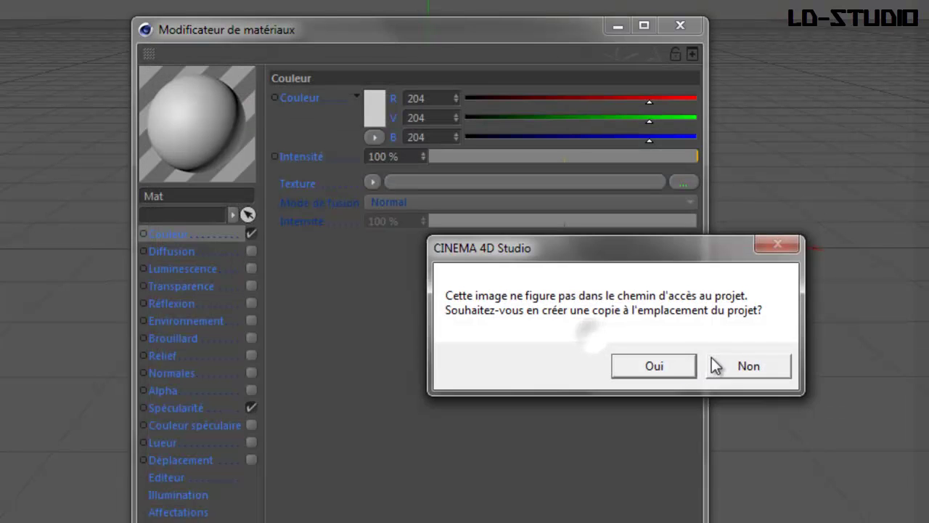
click(731, 364)
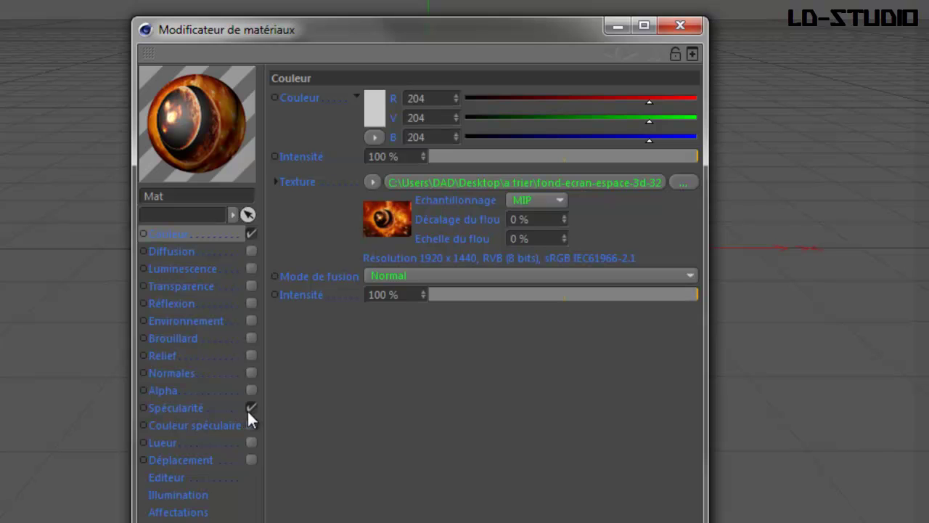
click(690, 26)
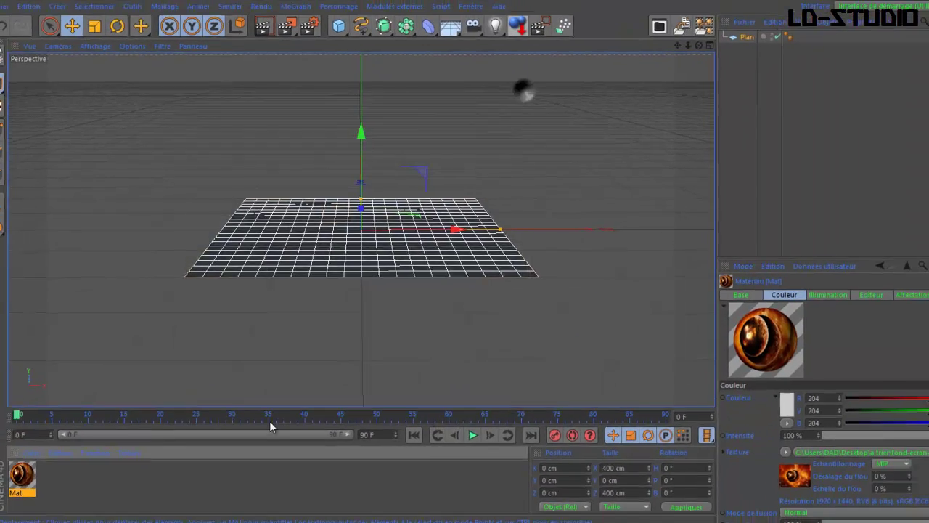
Apply the space-image material to the plane and deselect everything
drag(22, 476, 308, 260)
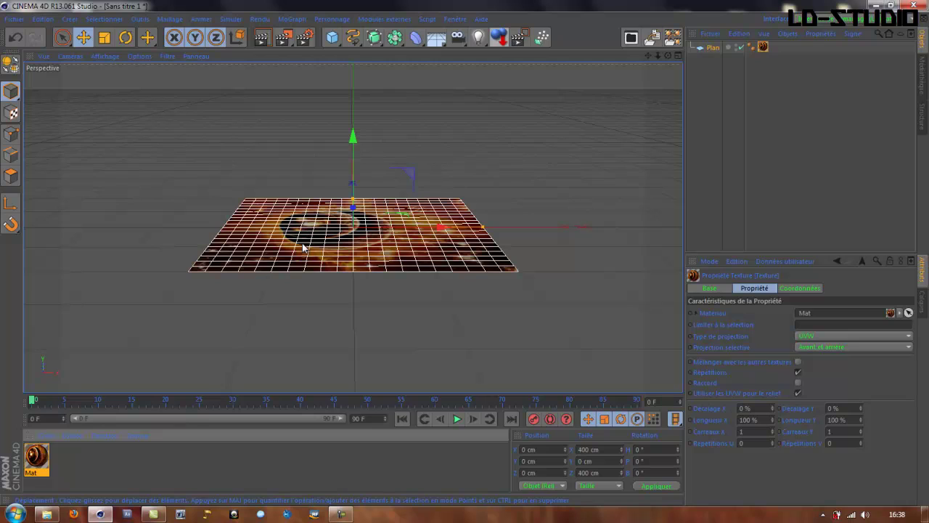
click(710, 83)
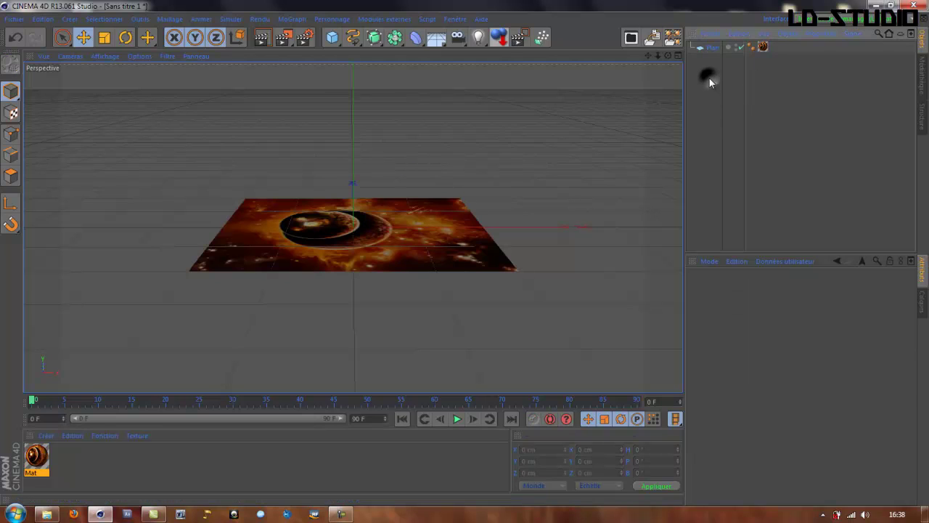
Add a light and move it above and in front of the plane, at about X -63, Y 207, Z -314 cm
click(478, 38)
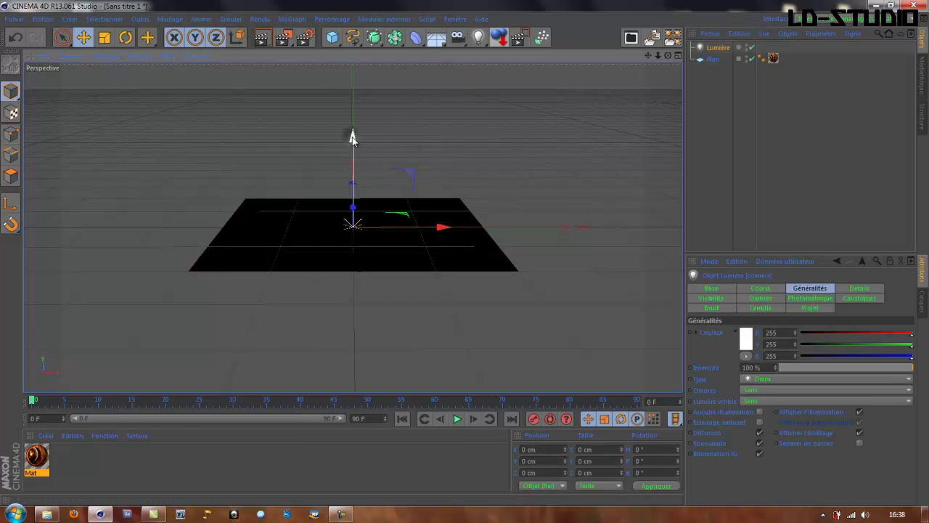
drag(354, 133, 357, 87)
drag(440, 181, 399, 188)
drag(314, 164, 296, 216)
drag(284, 150, 276, 18)
drag(467, 255, 467, 254)
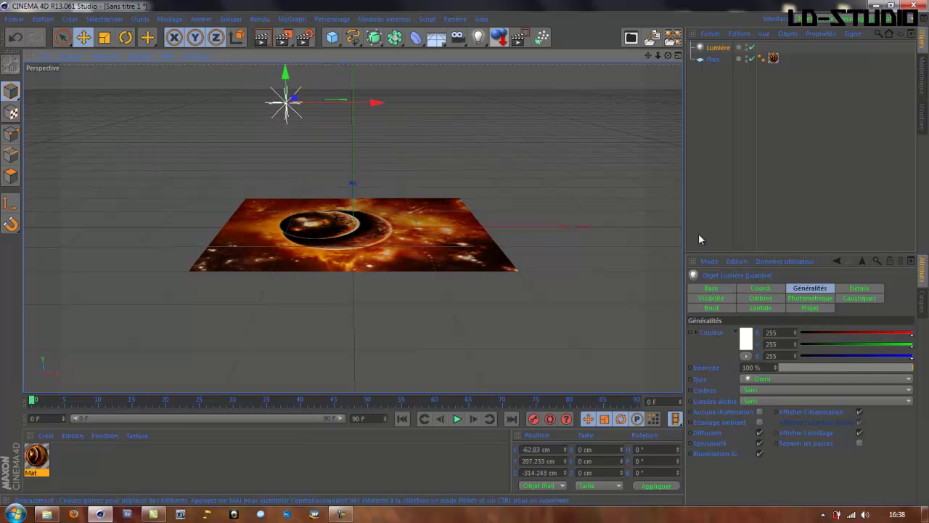
click(767, 390)
click(782, 413)
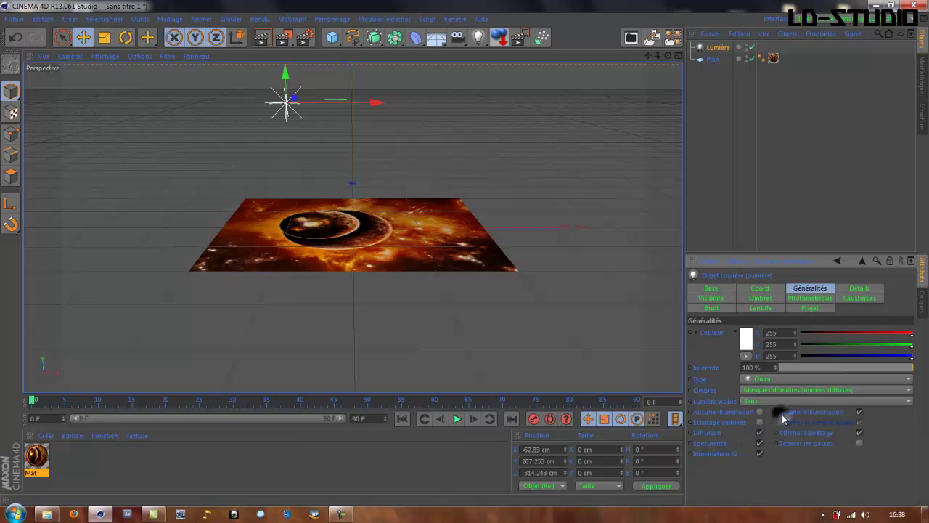
click(773, 389)
click(771, 401)
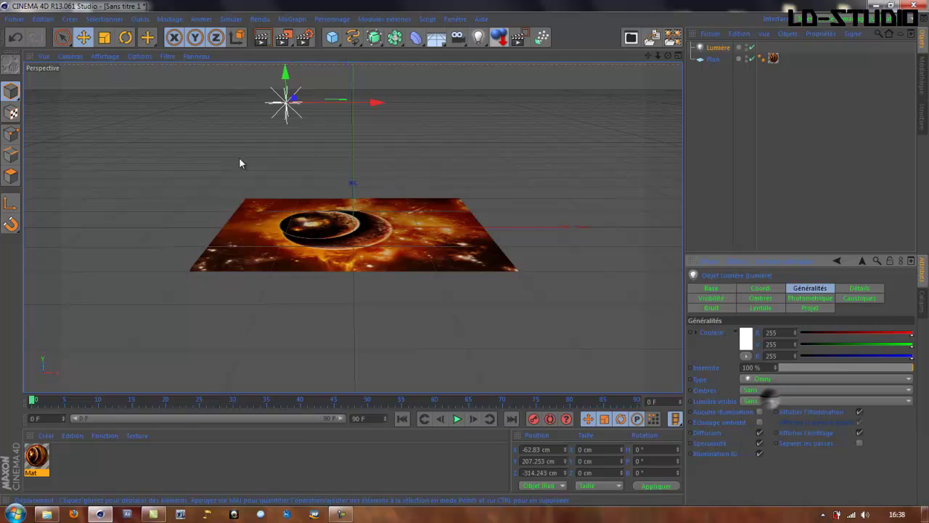
Enable the Déplacement channel in the plane's material
click(36, 457)
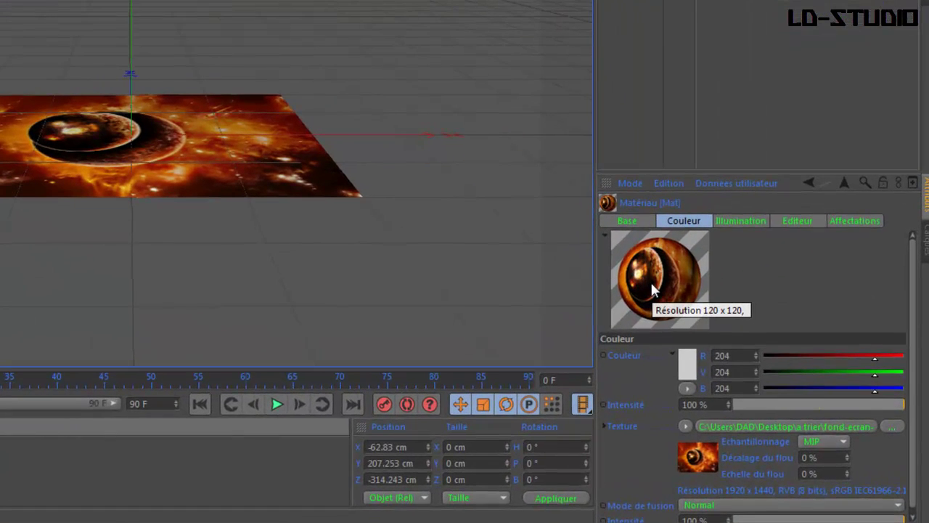
click(633, 222)
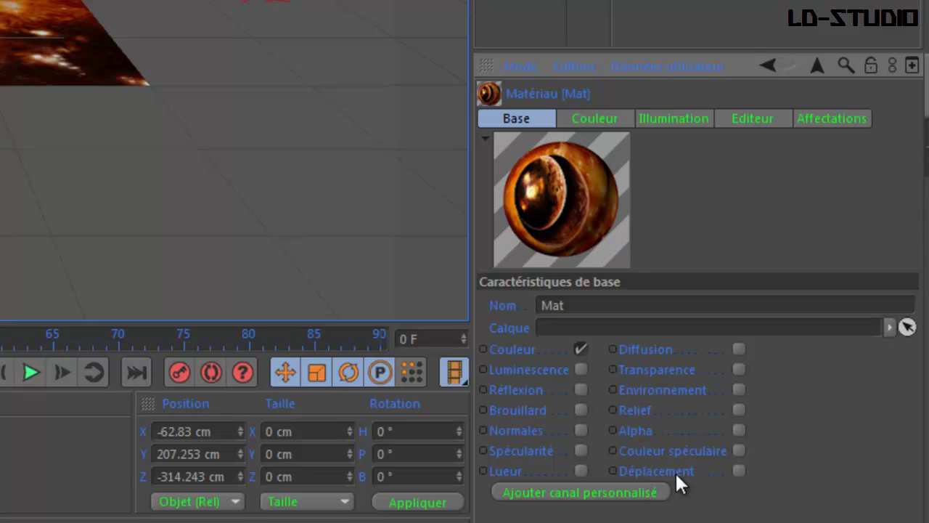
click(738, 471)
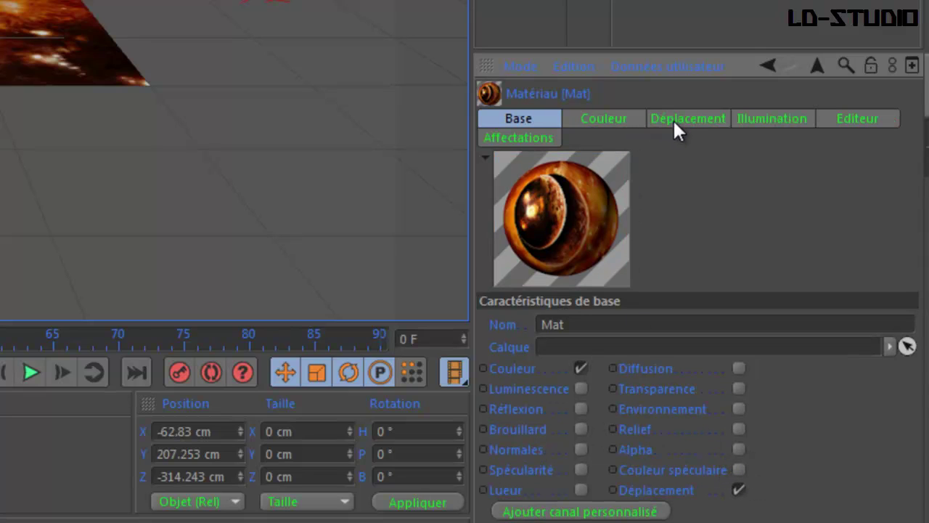
Load the image fond-ecran-espace-3d-326 as the displacement texture, without copying it to the project location
click(694, 119)
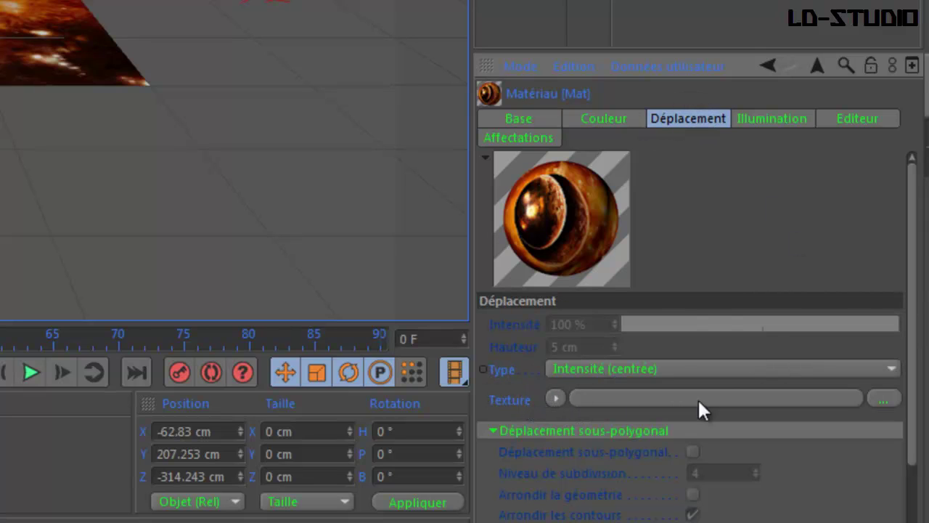
click(881, 399)
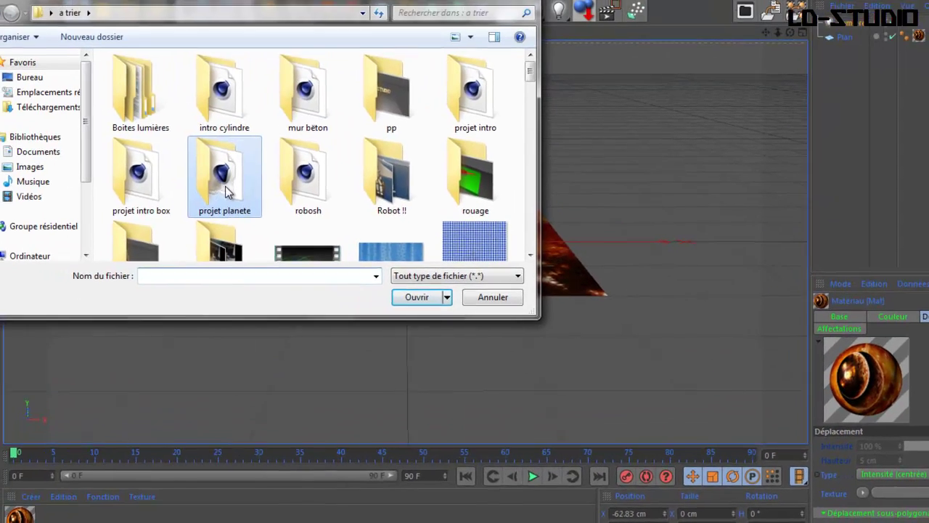
scroll(225, 190, down, 6)
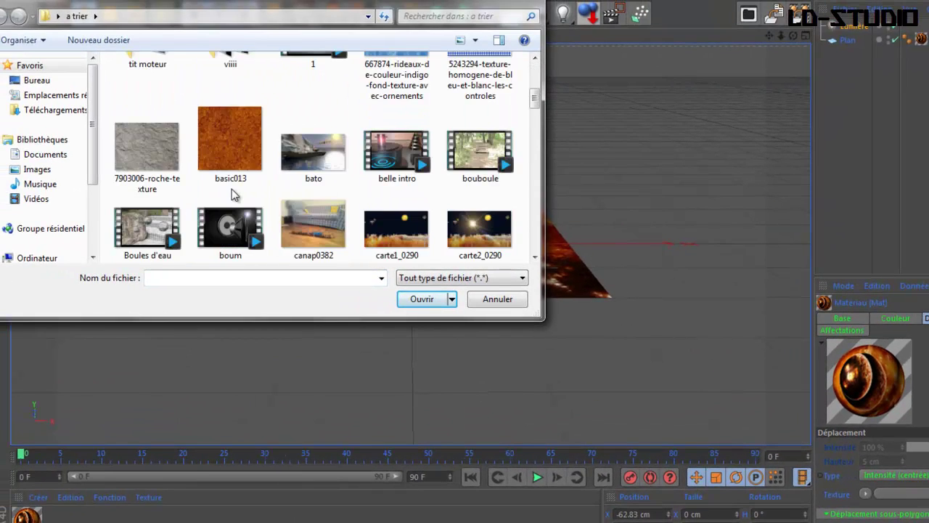
scroll(233, 194, down, 1)
scroll(232, 194, down, 3)
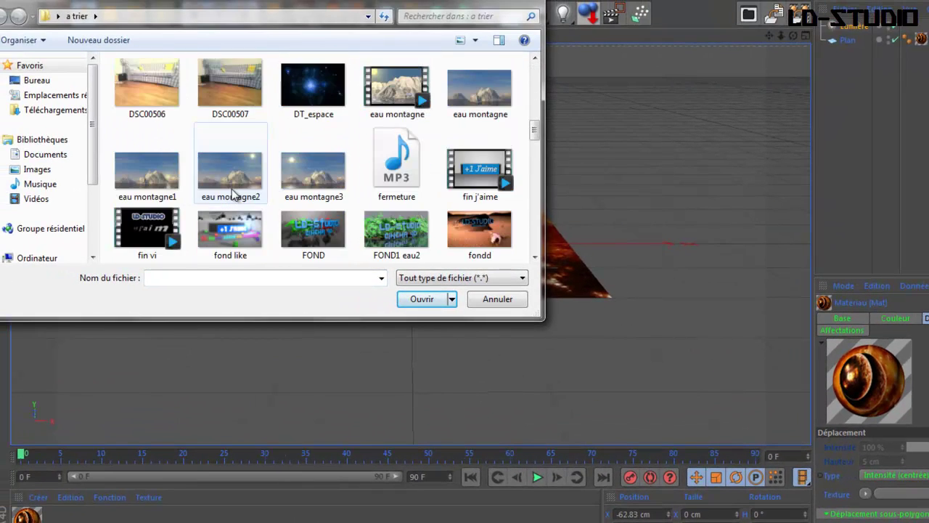
click(312, 205)
click(413, 301)
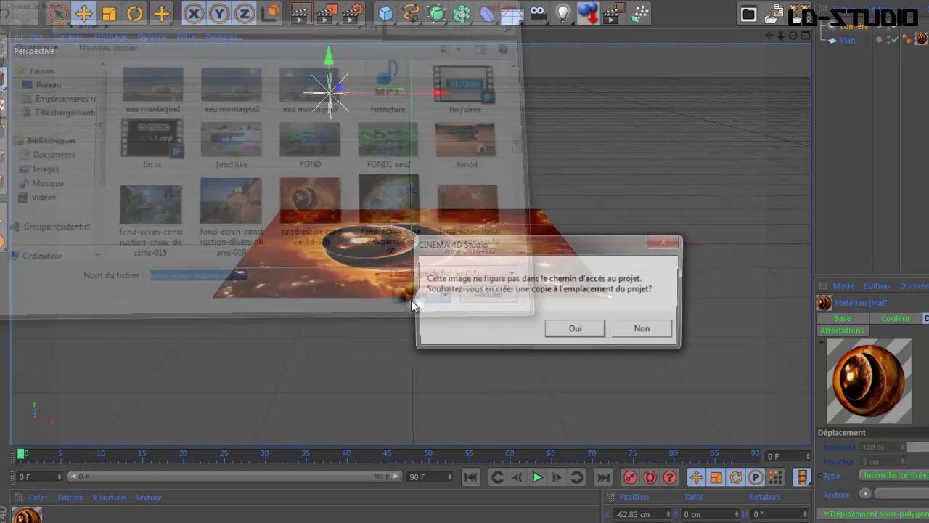
click(649, 329)
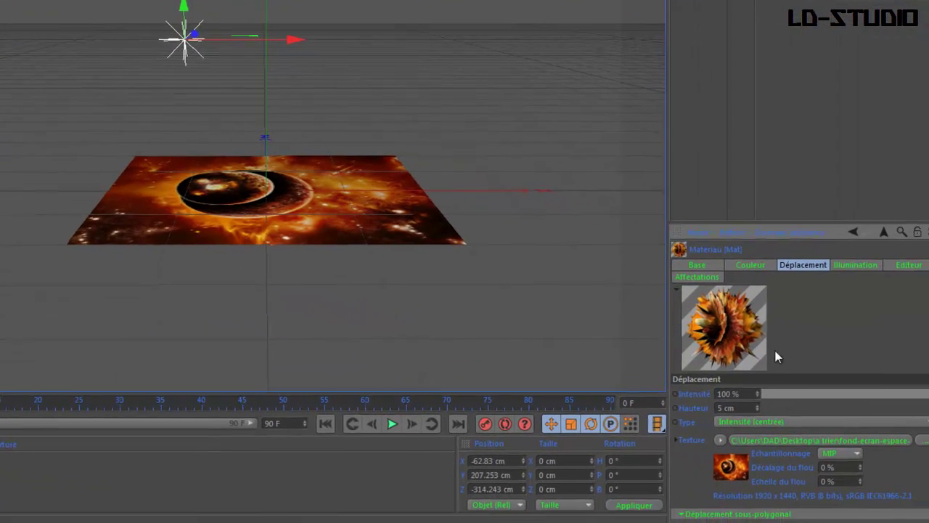
Enable sub-polygon displacement with a subdivision level of 6 and set the displacement height to 20 cm
scroll(795, 399, down, 4)
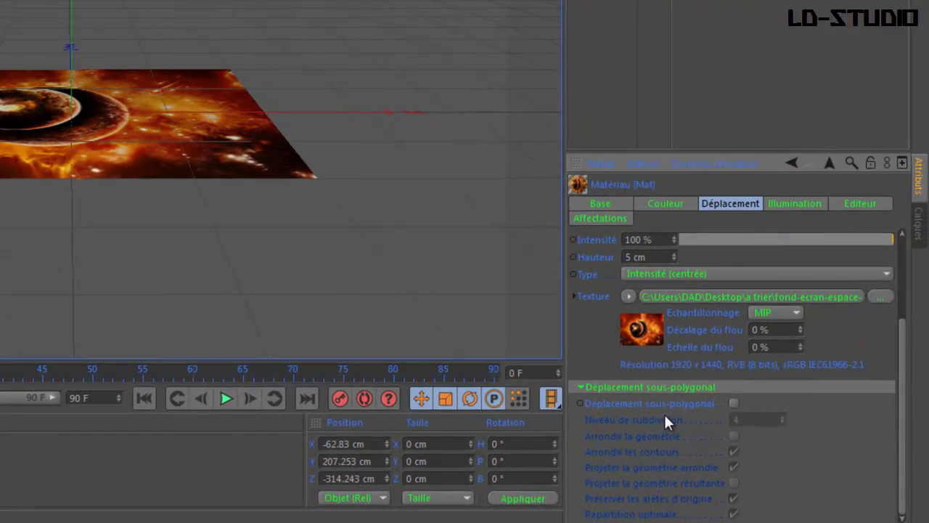
click(735, 403)
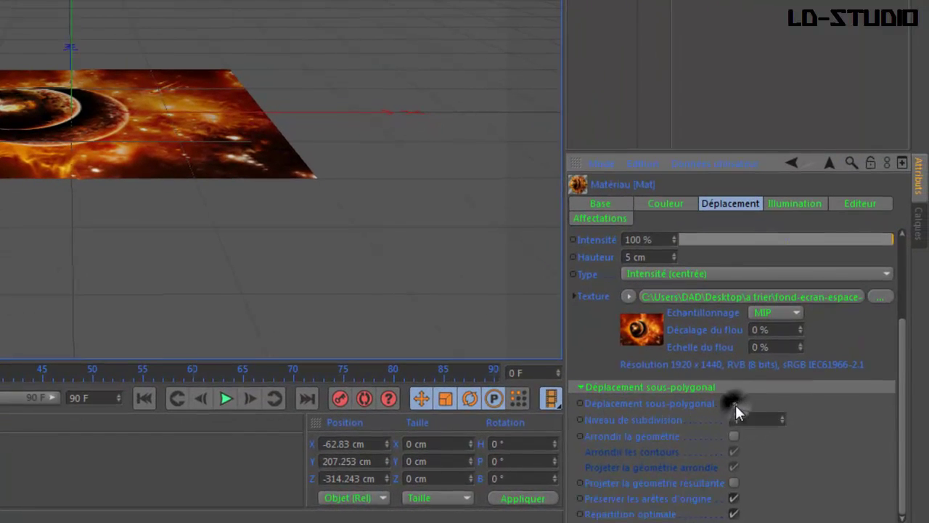
click(782, 417)
drag(652, 256, 627, 255)
text(20)
key(Return)
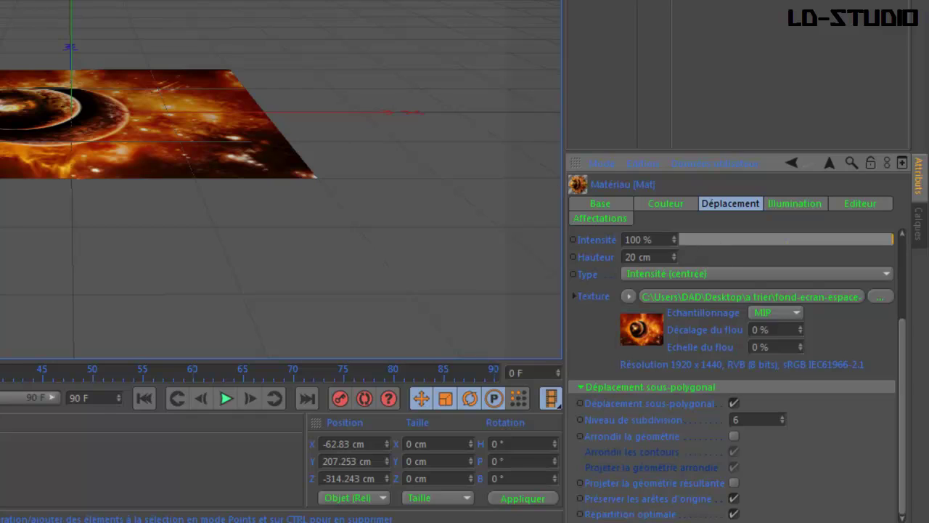
Render a close, low-angle view of the displaced plane in the viewport
scroll(113, 200, up, 5)
alt+drag(113, 201, 178, 197)
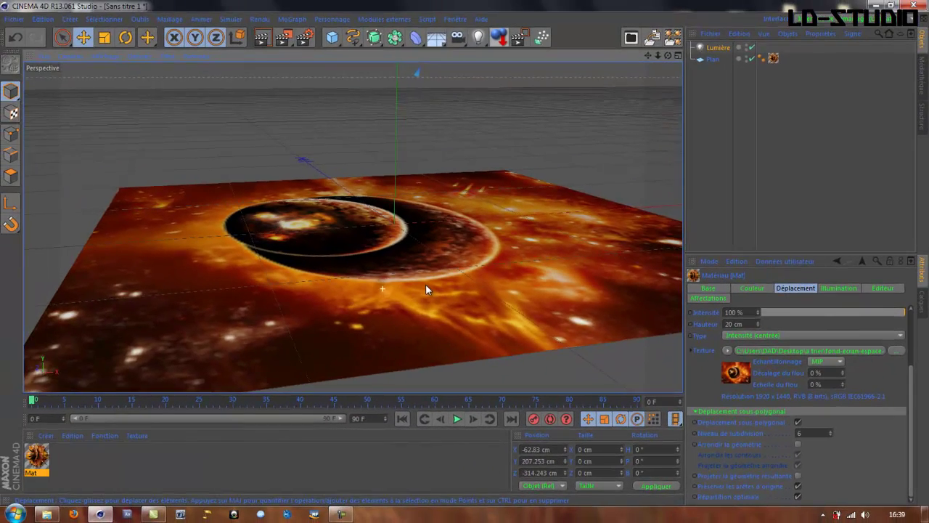
scroll(384, 240, up, 3)
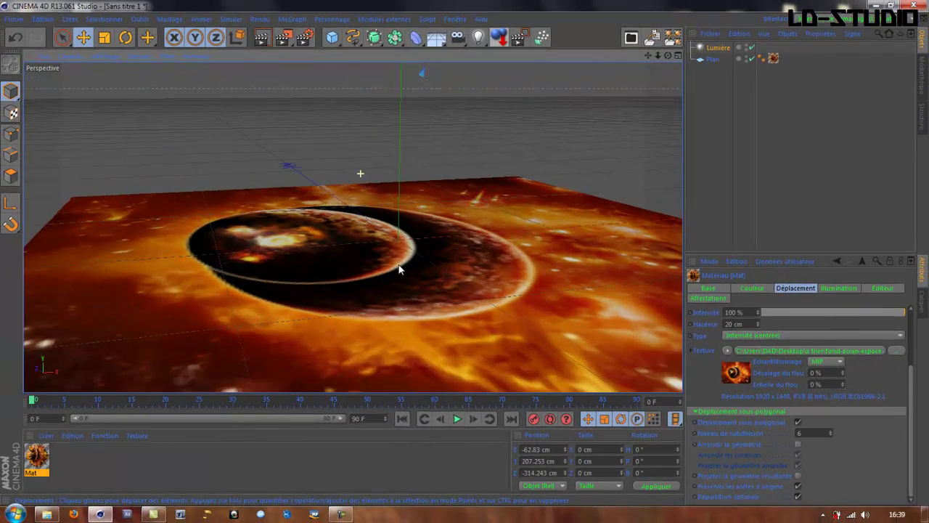
alt+drag(414, 293, 410, 288)
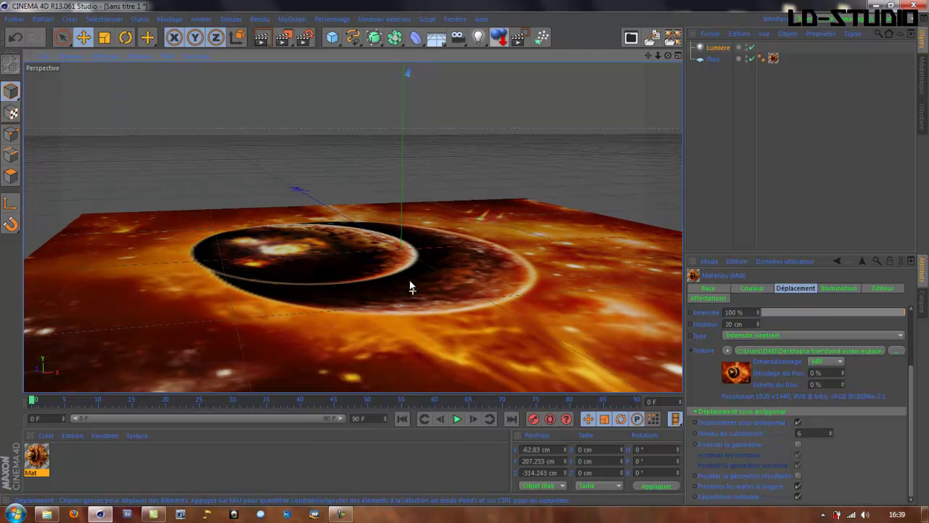
click(266, 39)
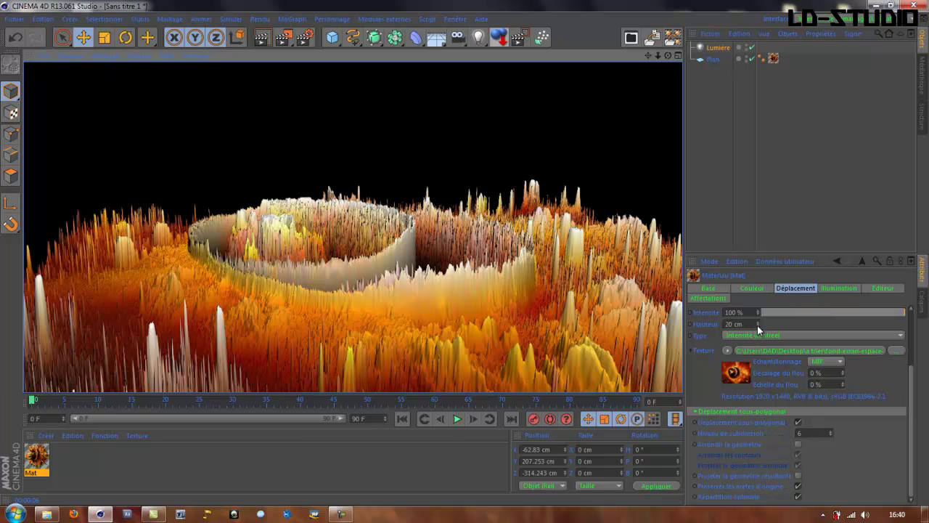
Test-render the relief with the displacement height at 8 cm, including a version with the intensity lowered to 51 %
drag(758, 326, 757, 326)
click(261, 37)
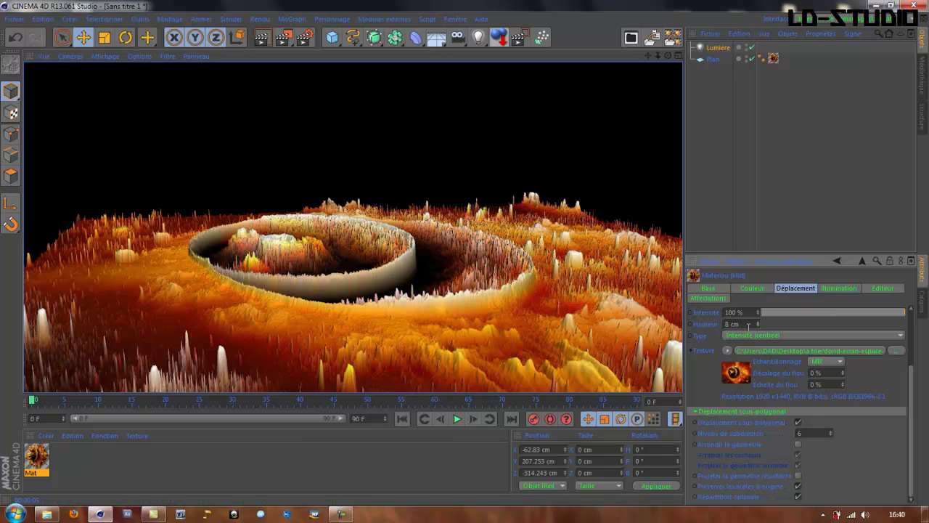
drag(899, 318, 871, 317)
click(285, 38)
drag(283, 136, 469, 285)
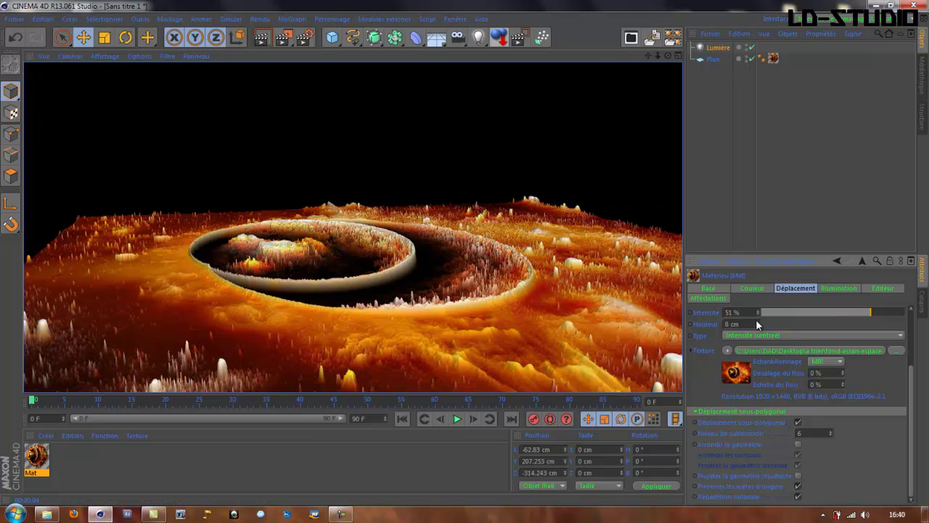
Set the material's displacement intensity to 99 % and its height to 30 cm
drag(871, 314, 905, 320)
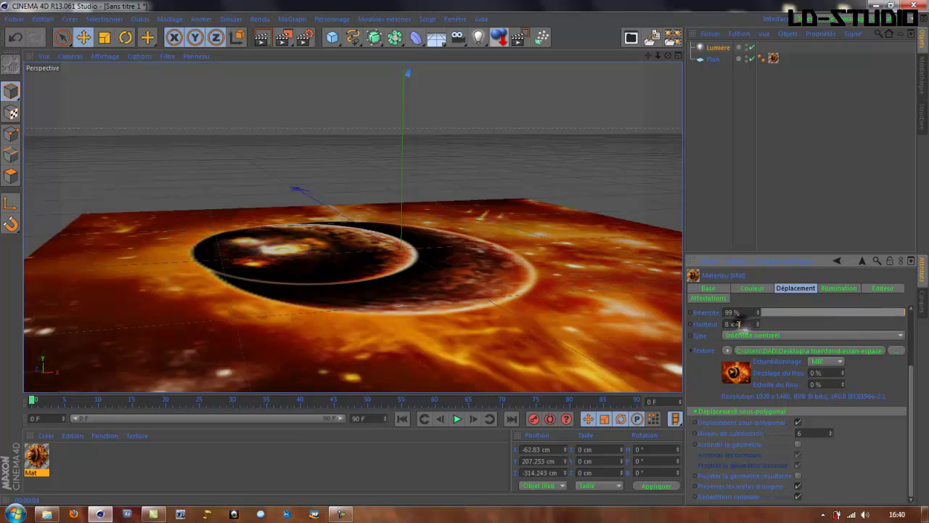
drag(741, 325, 722, 324)
text(30)
key(Return)
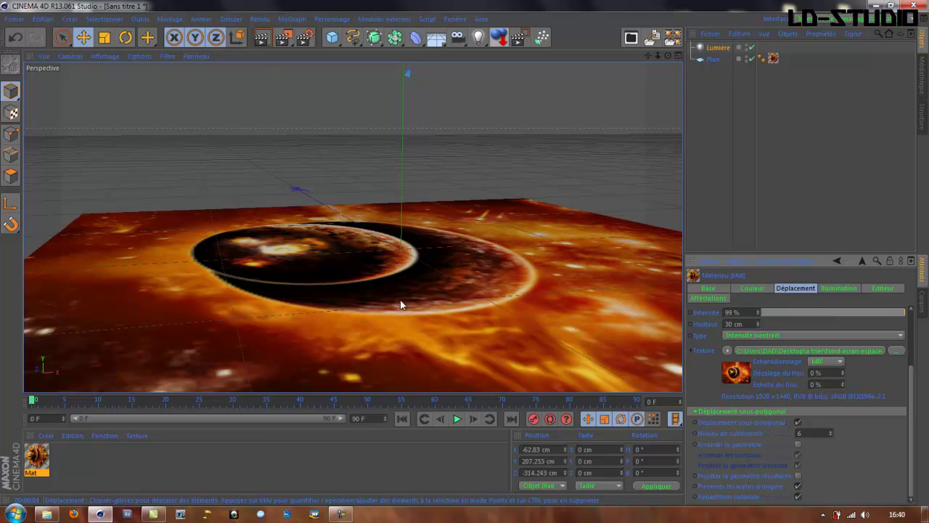
Add a physical sky object to the scene
alt+drag(401, 313, 401, 306)
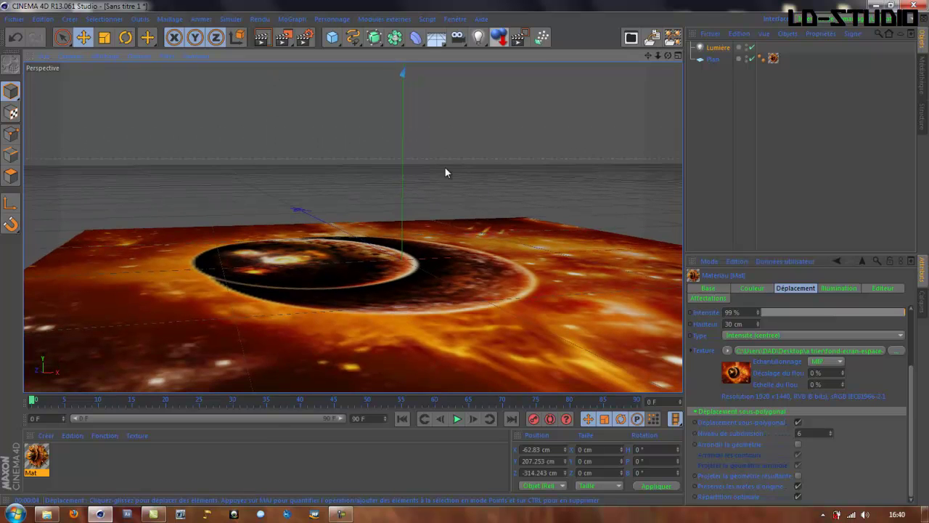
click(436, 38)
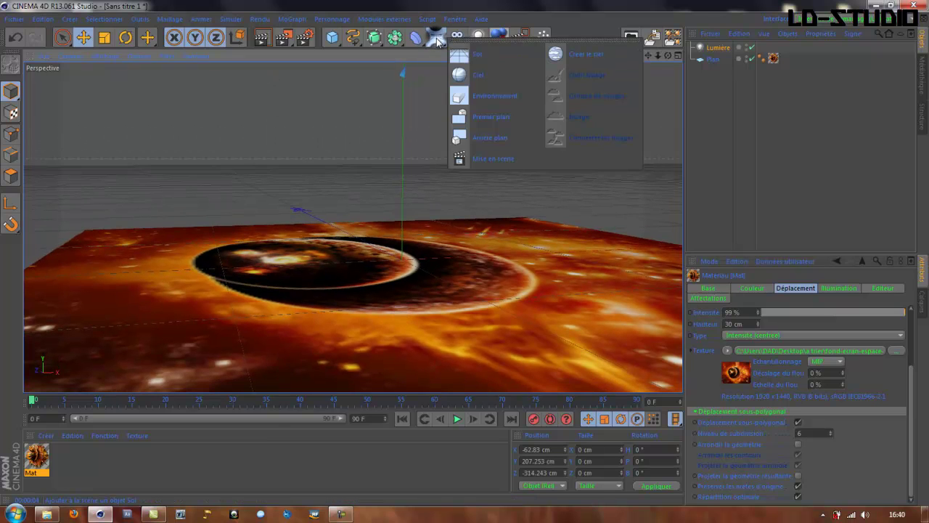
click(566, 57)
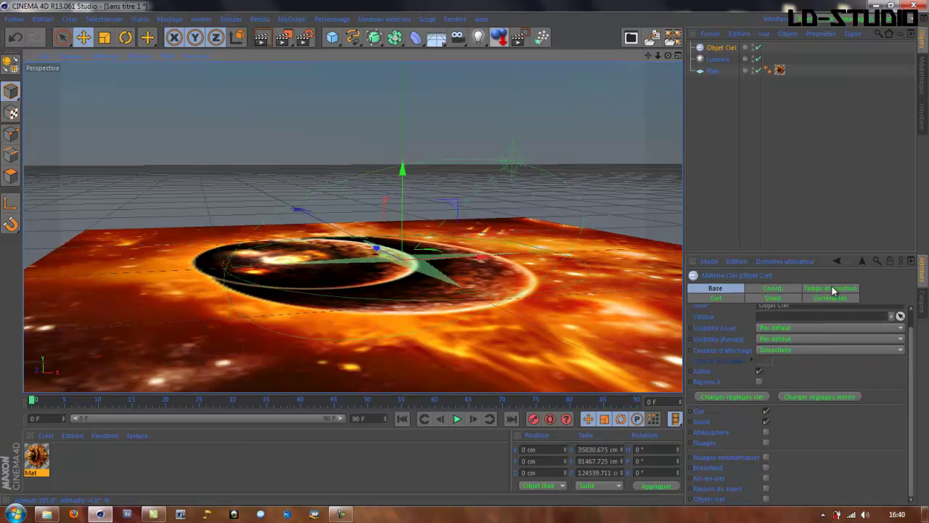
Set the sky object's time to 00:00:00 and its month to Août
click(820, 291)
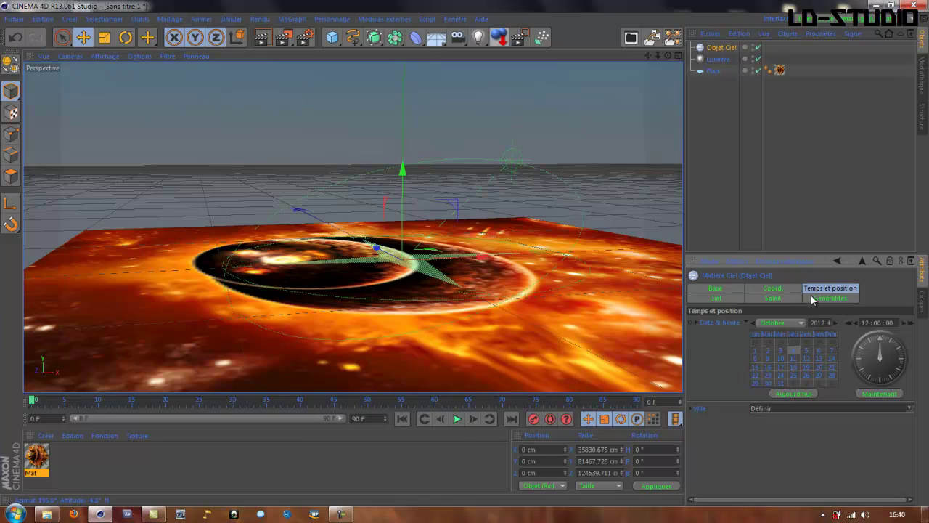
click(870, 324)
text(00)
click(866, 444)
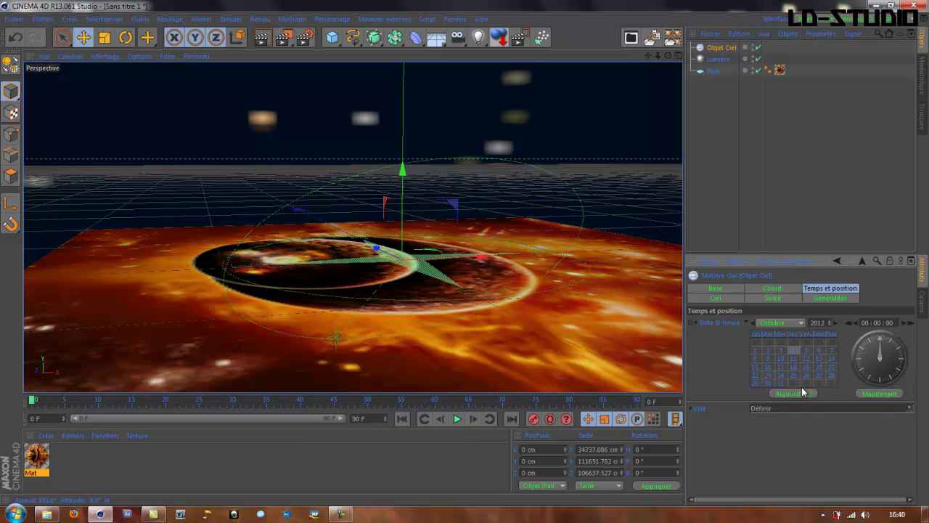
click(799, 322)
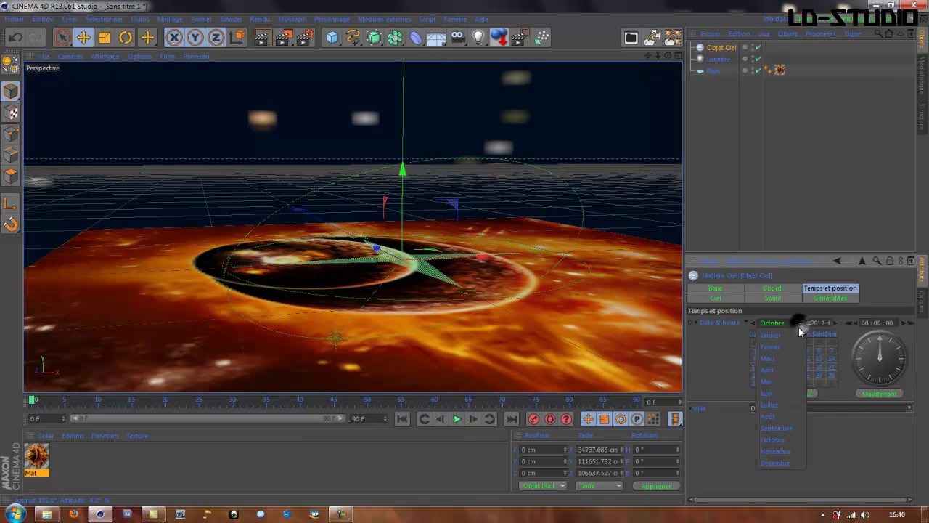
click(781, 415)
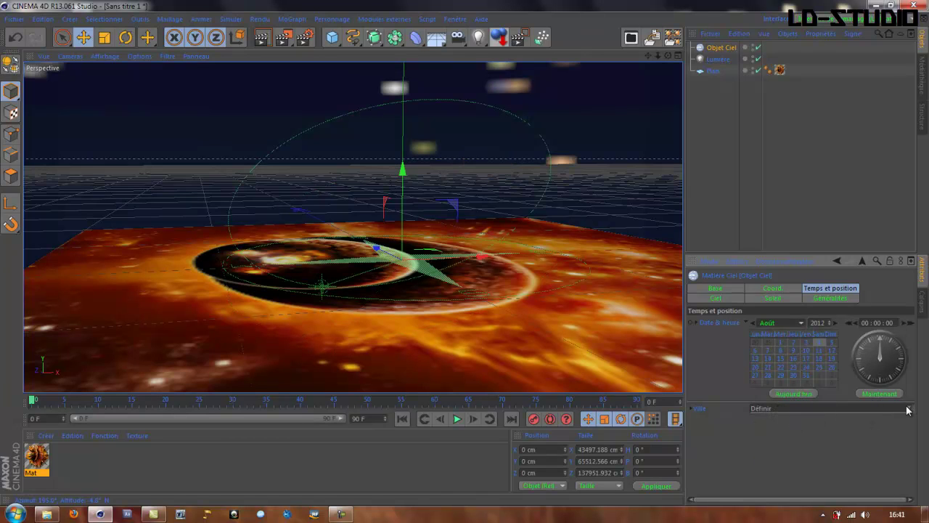
Set the sky object's city to Lyon, France, Europe
click(906, 410)
mouse_move(792, 461)
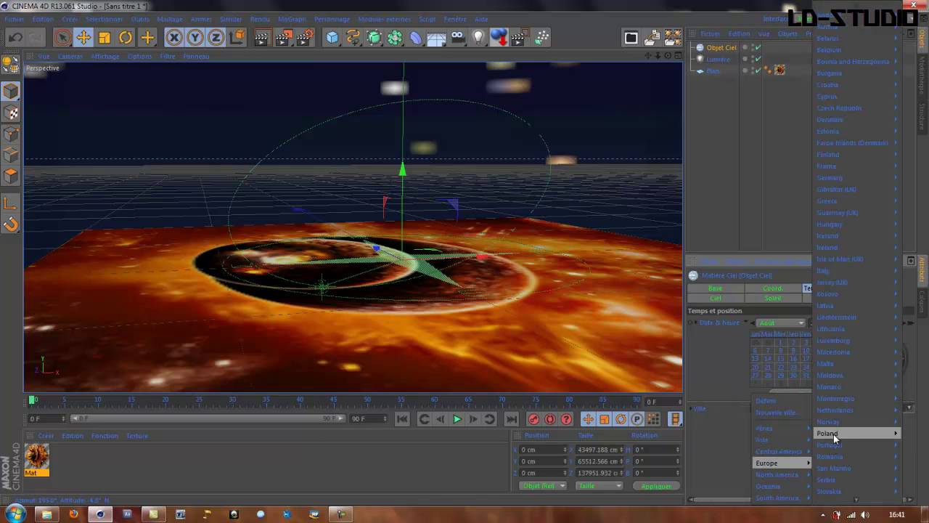
mouse_move(834, 225)
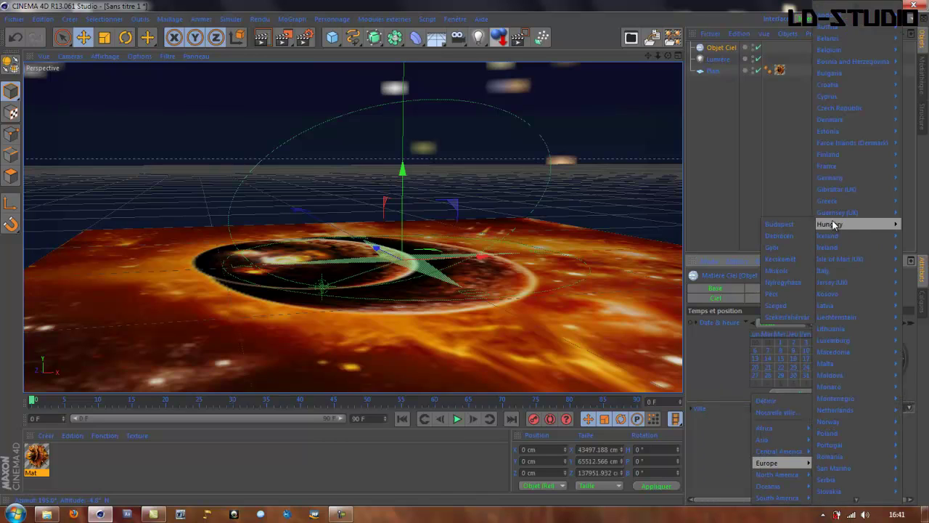
mouse_move(832, 205)
mouse_move(834, 167)
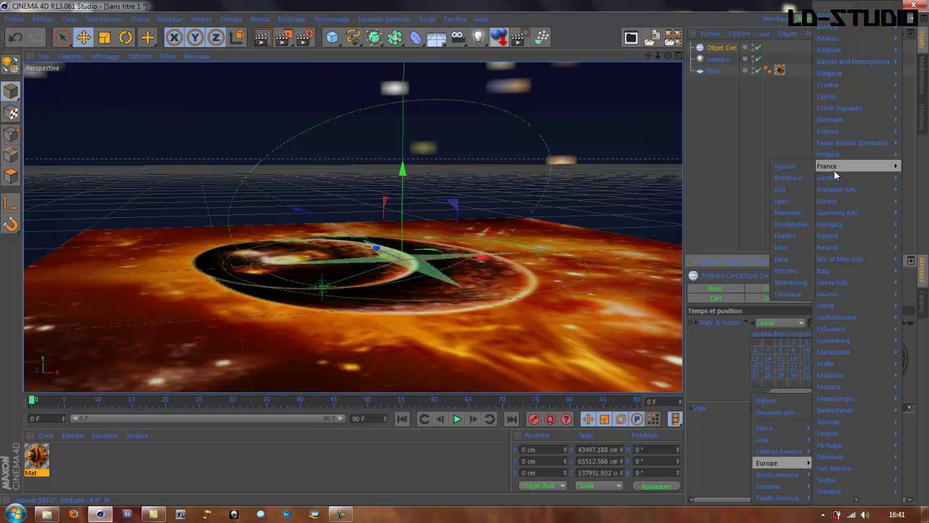
click(790, 201)
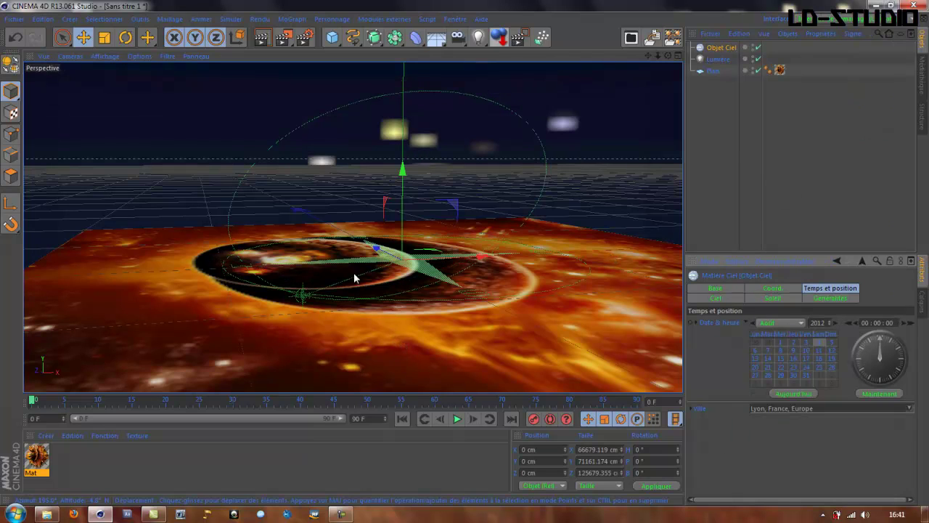
Add a cube scaled to about 37.6 cm per side and raise it to about 26 cm above the plane
click(333, 38)
click(107, 40)
drag(211, 247, 327, 263)
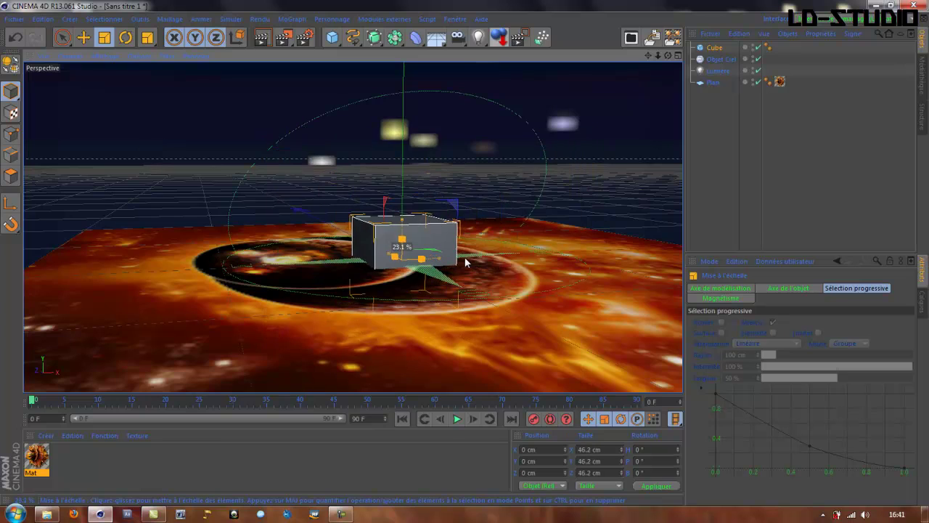
click(83, 39)
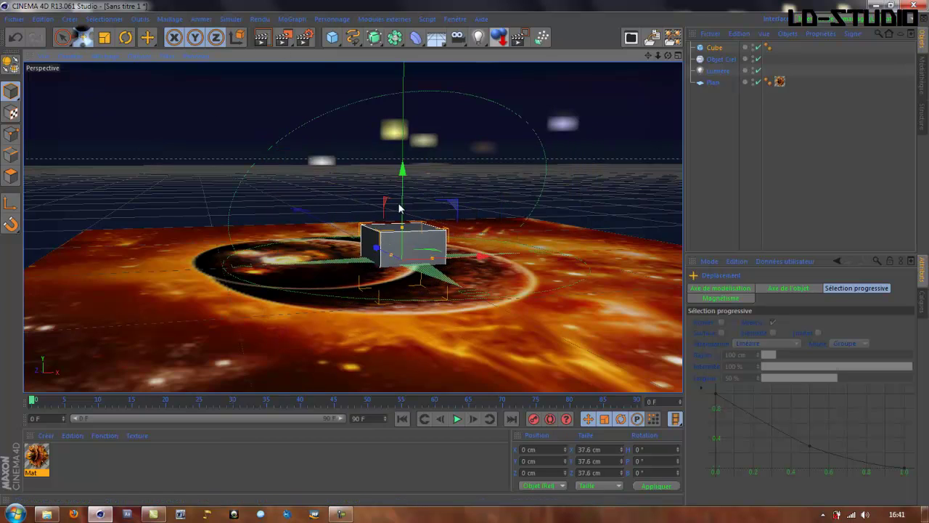
drag(404, 168, 403, 127)
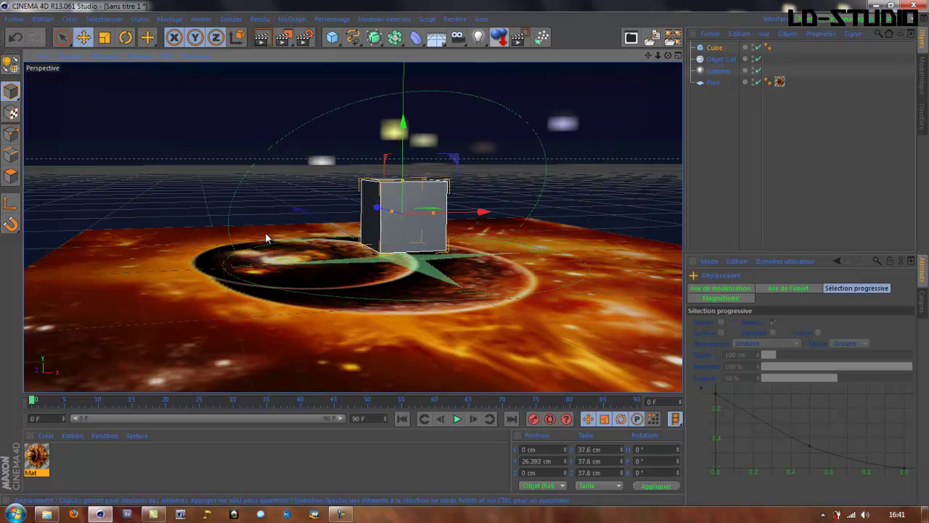
Rotate the sky object to a heading of about -70°
click(720, 60)
key(r)
drag(362, 267, 377, 317)
drag(356, 252, 319, 265)
Move the sky object to about X -59 cm, Y -18.6 cm, Z 39.9 cm and render the view
click(85, 40)
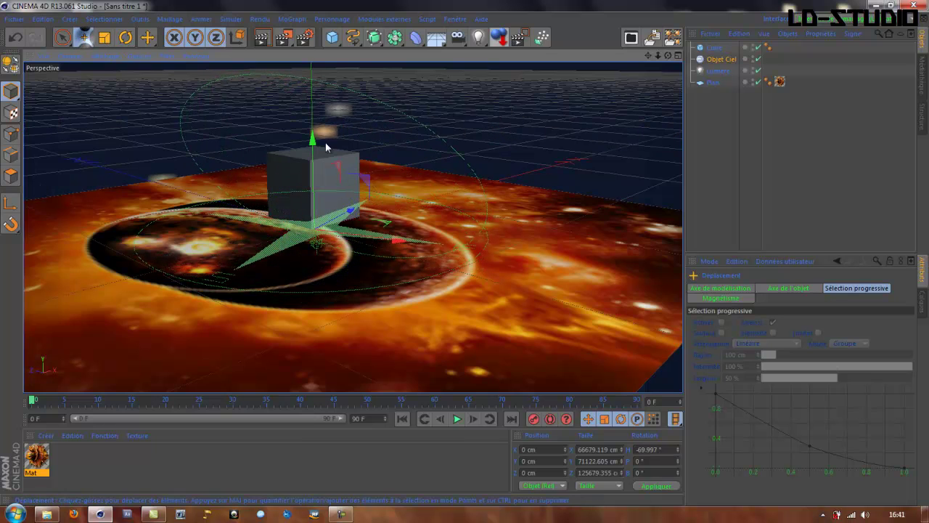
drag(312, 135, 312, 85)
drag(324, 161, 262, 215)
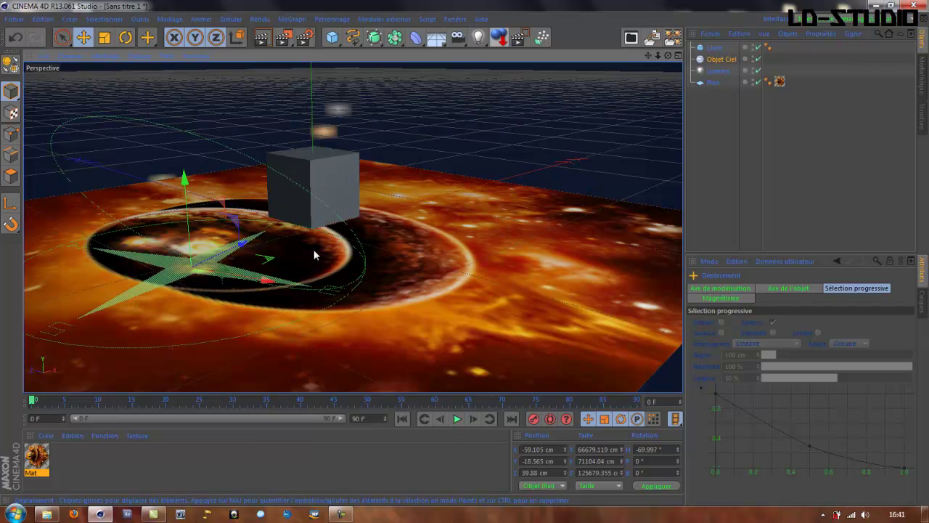
click(267, 41)
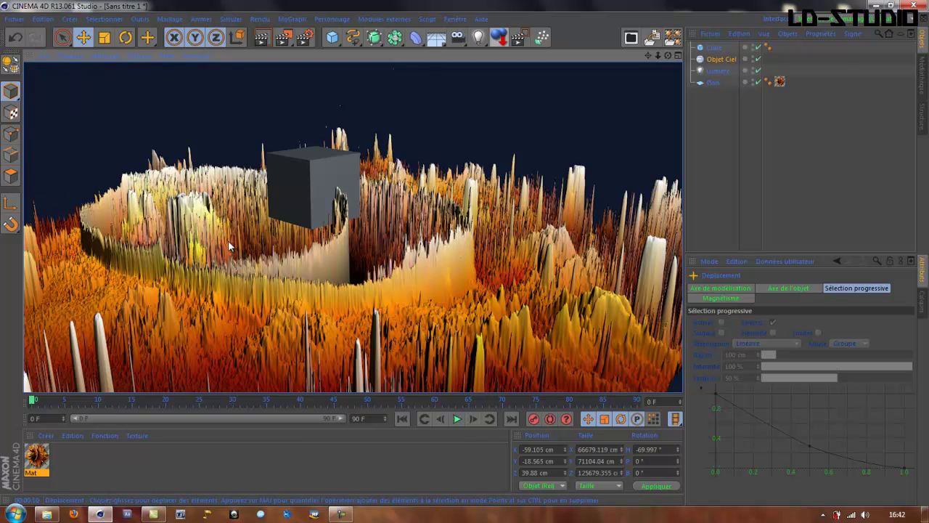
Set the plane material's displacement height to 40 cm and intensity to 63 %, with a subdivision level of 7
alt+drag(429, 359, 385, 333)
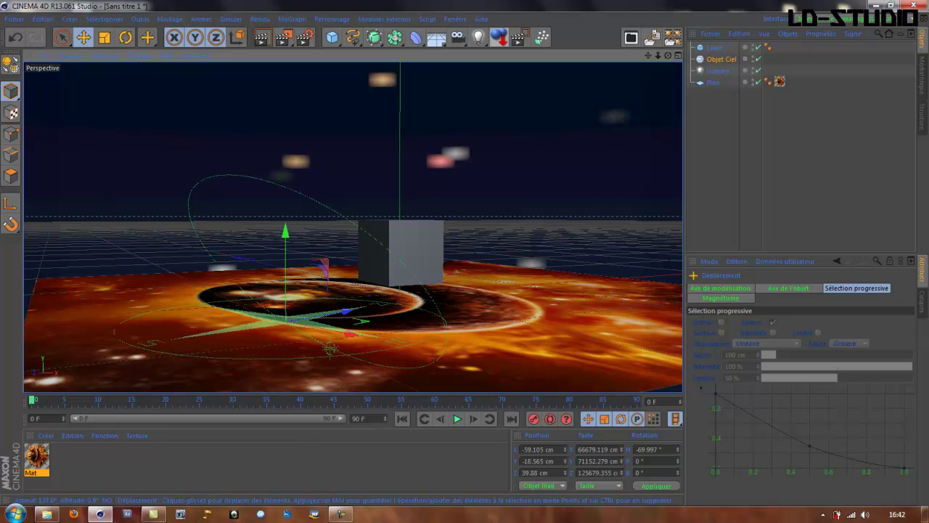
click(50, 456)
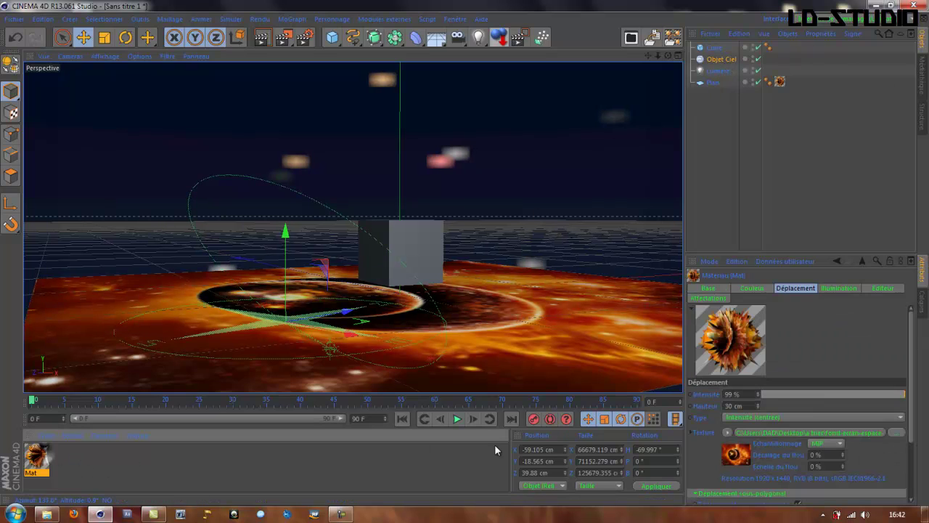
click(758, 404)
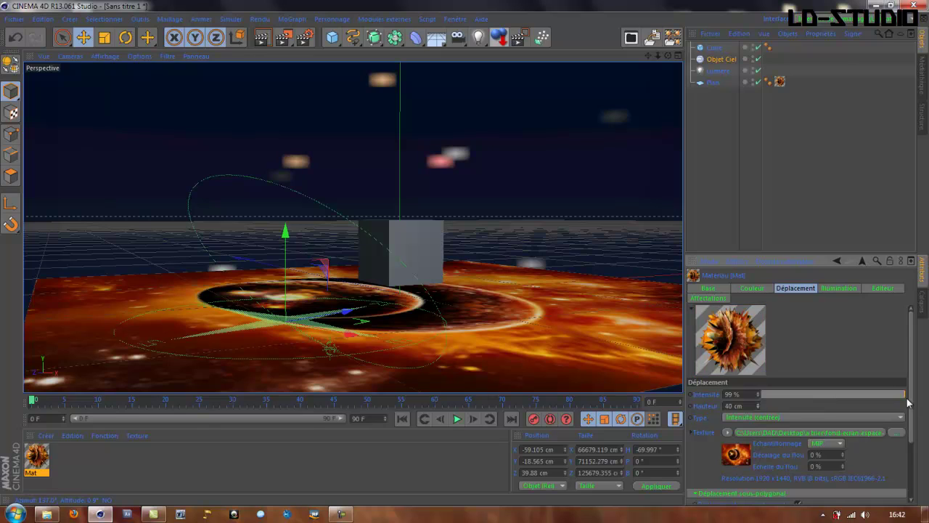
drag(887, 398, 881, 399)
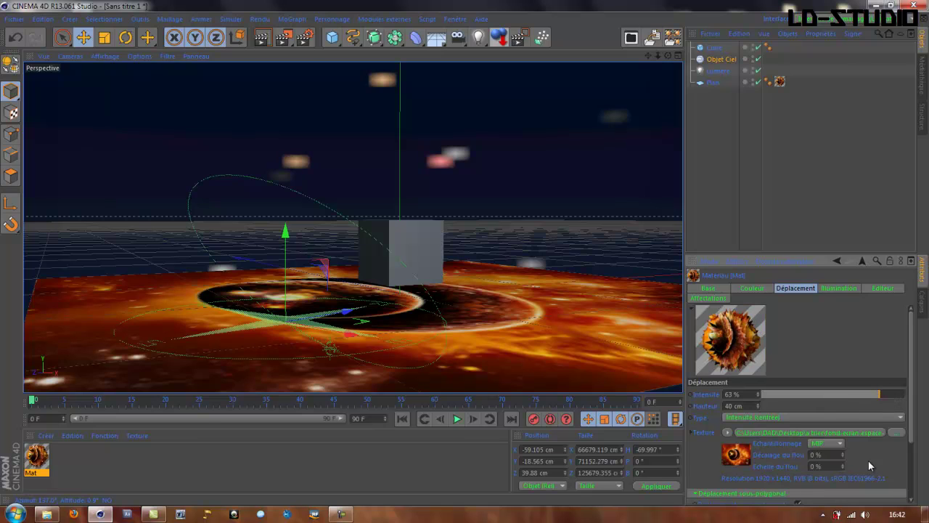
scroll(914, 432, down, 3)
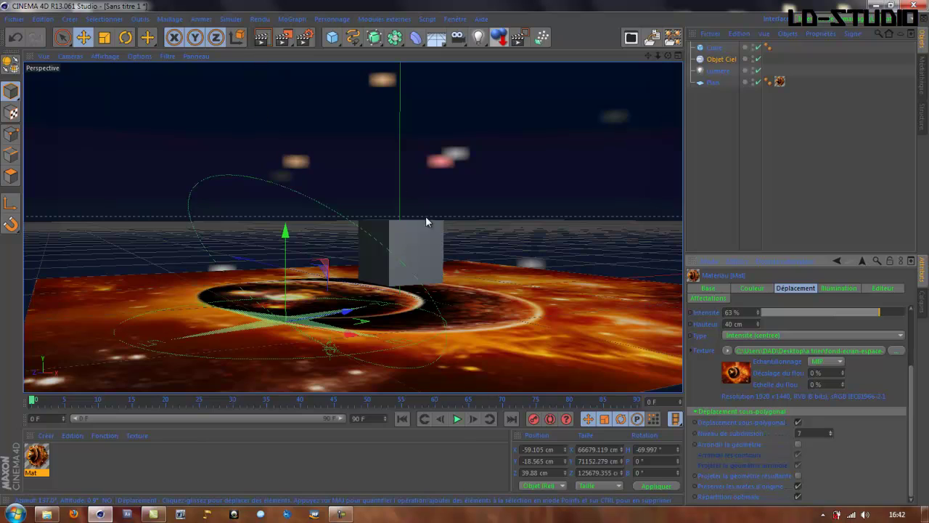
Delete the cube and render the displaced plane under the night sky
click(423, 235)
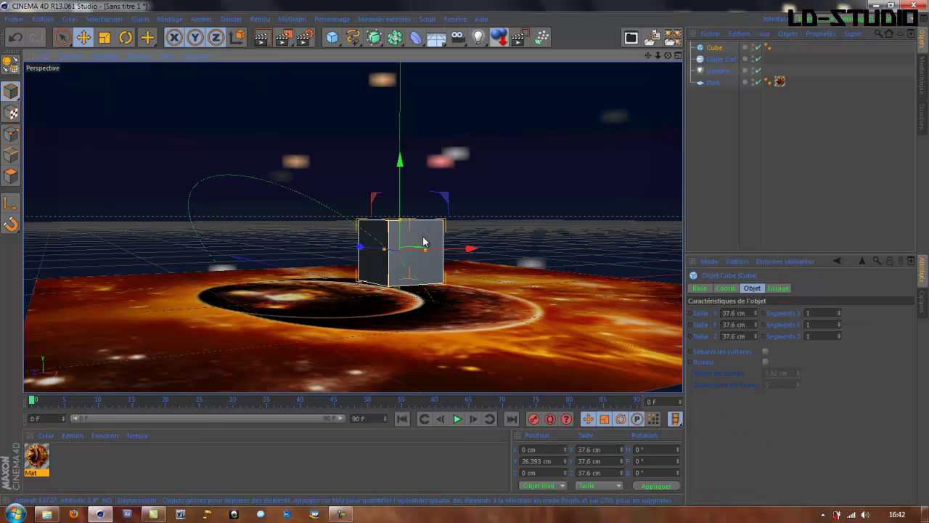
key(Delete)
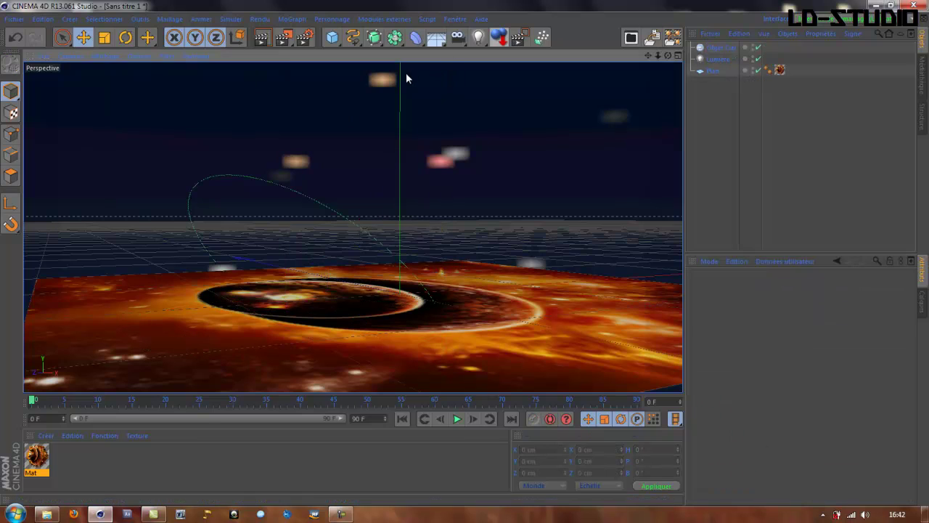
click(262, 38)
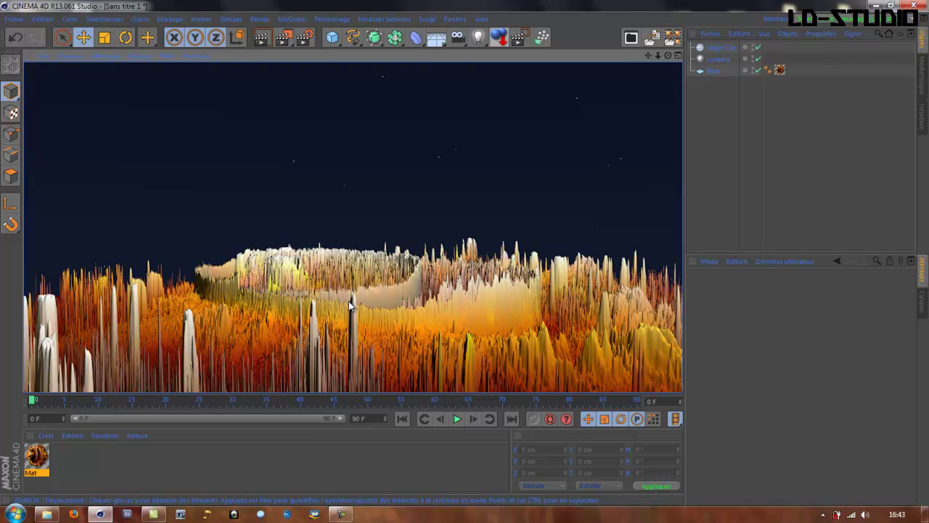
Rotate the sky object to a heading of about -21.6° and start a viewport render
click(720, 47)
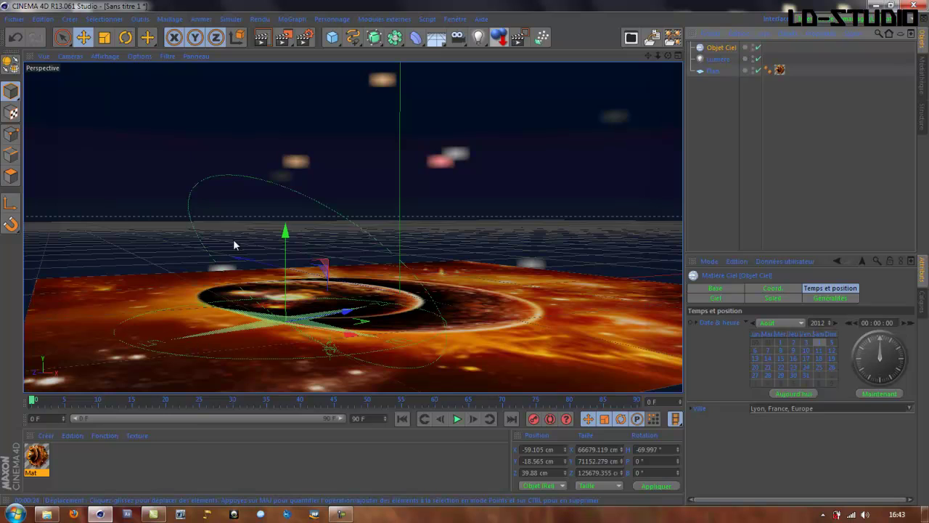
click(122, 39)
drag(263, 331, 331, 348)
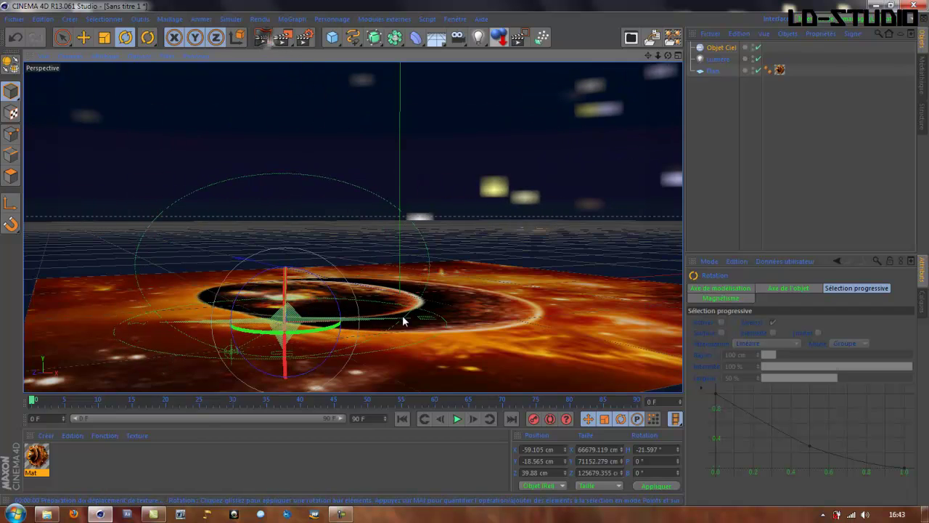
key(ctrl+r)
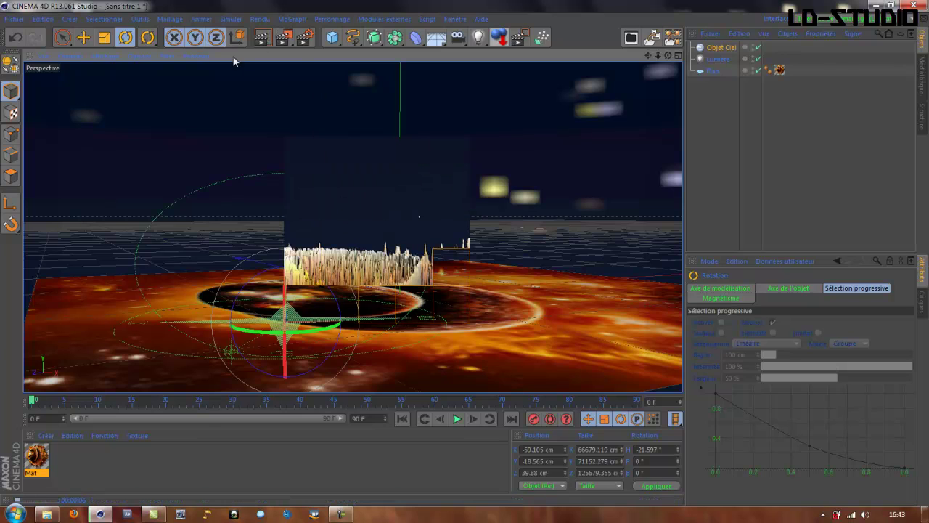
Raise the sky object to about Y 44 cm and tilt its pitch to about -24.4°
click(83, 41)
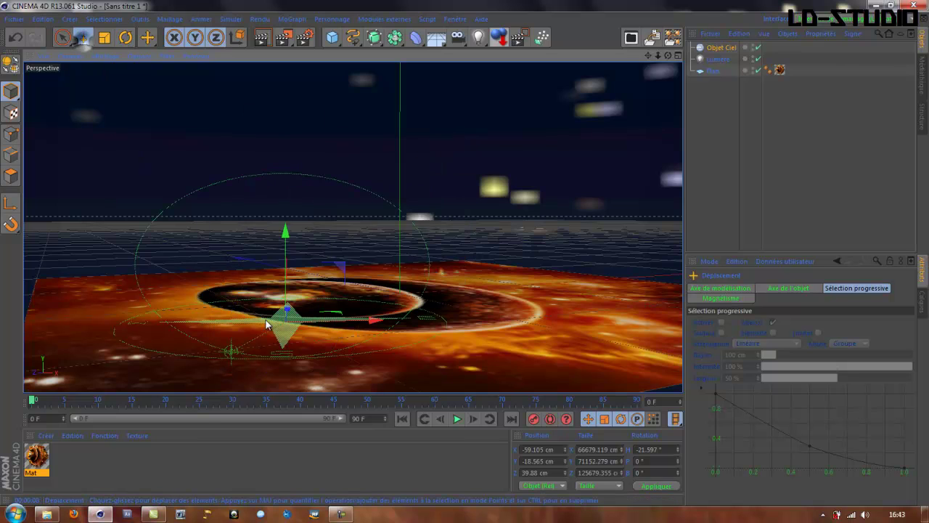
drag(285, 228, 274, 124)
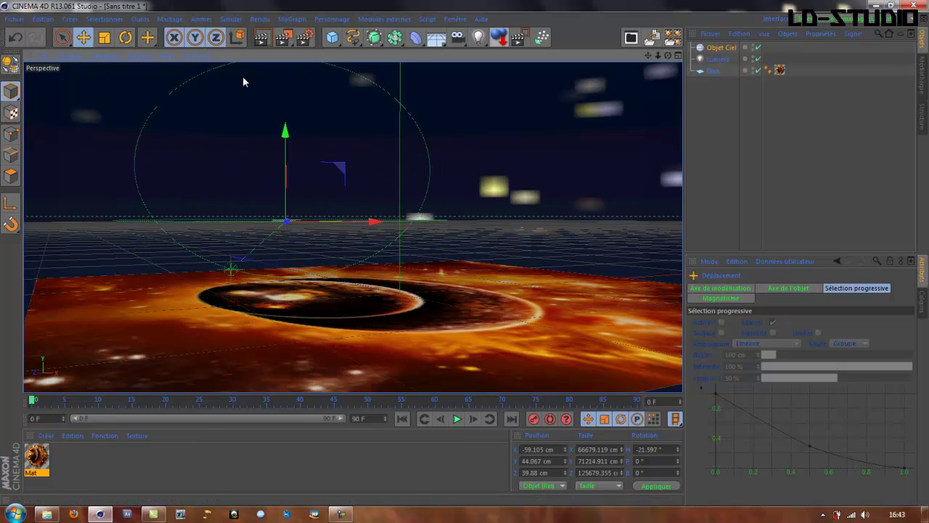
click(125, 37)
drag(282, 201, 297, 167)
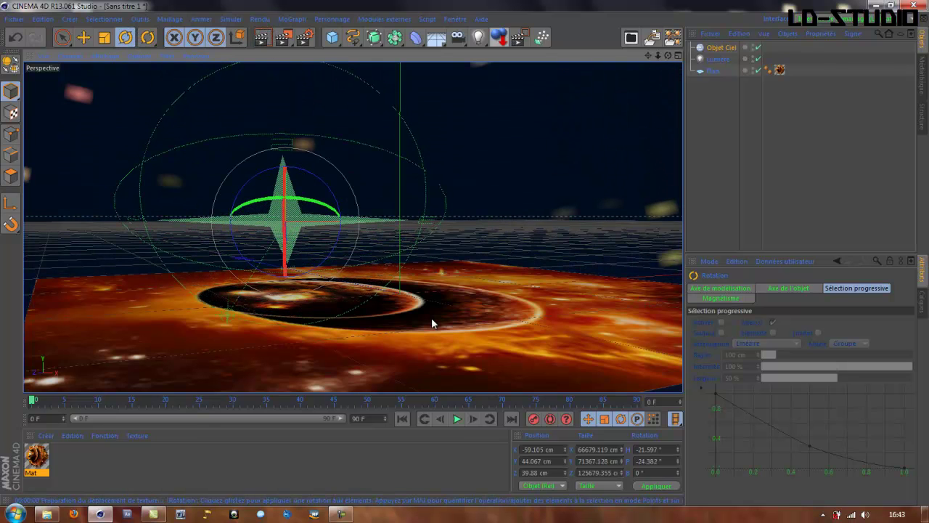
Render the viewport under the tilted sky and delete the textured plane
key(ctrl+r)
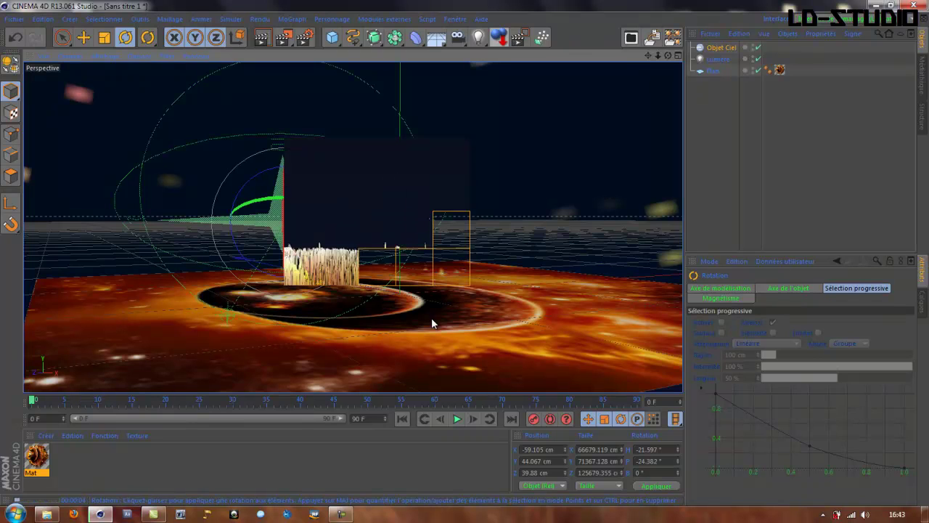
click(718, 81)
click(714, 71)
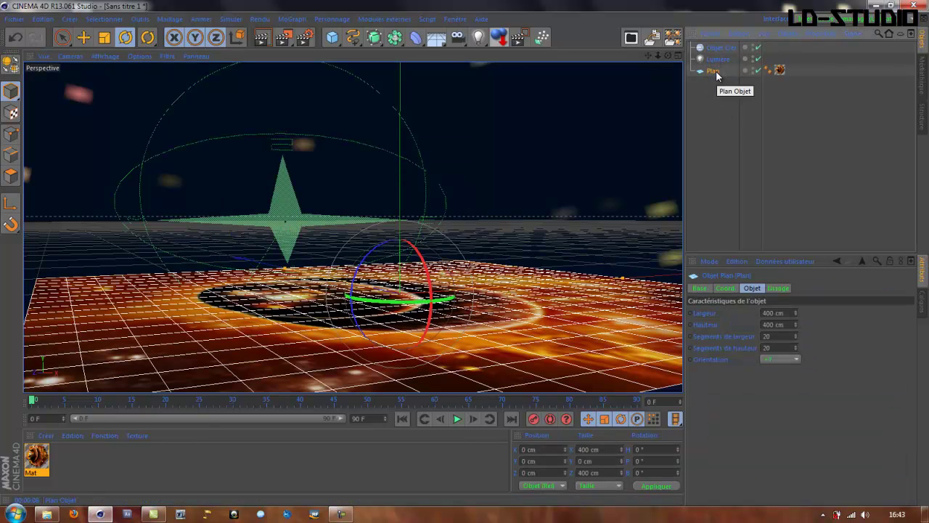
key(Delete)
Add a Terrain primitive to the scene and apply the Mat material to it
alt+drag(511, 272, 348, 70)
click(335, 38)
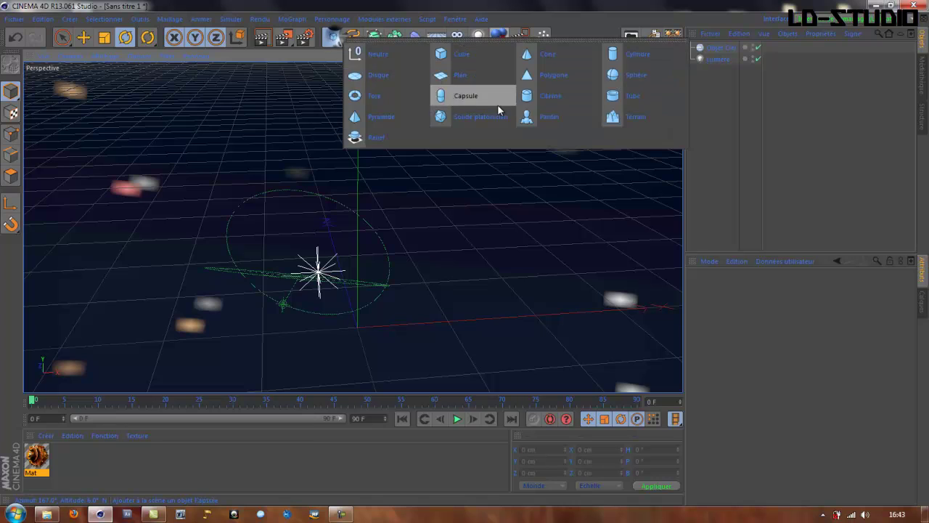
click(627, 120)
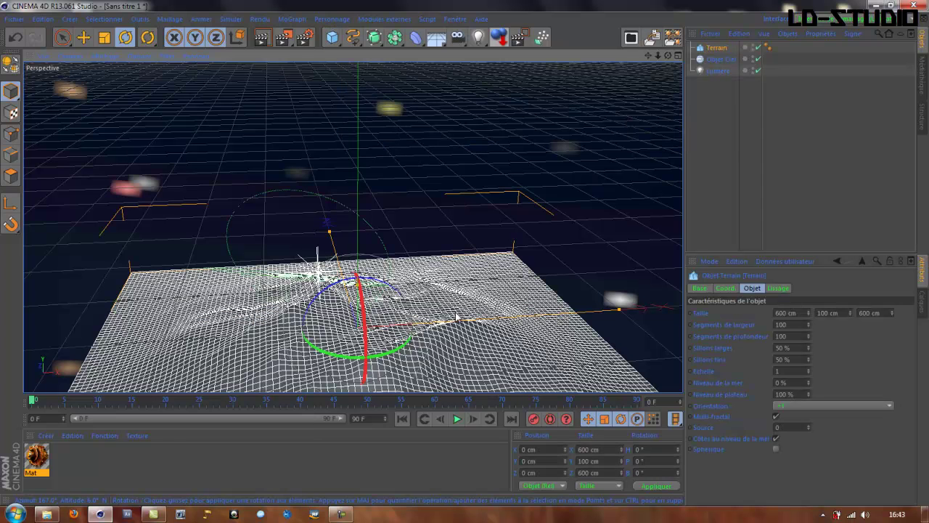
drag(42, 462, 238, 303)
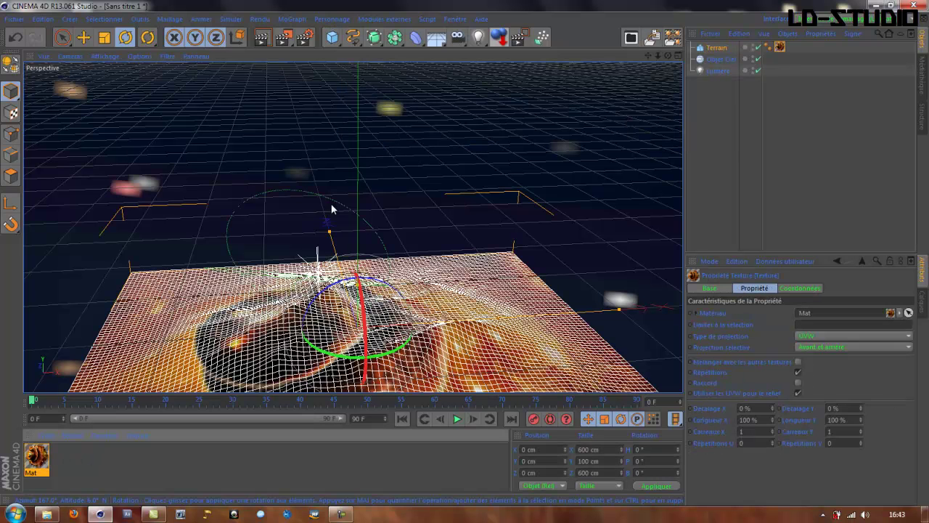
alt+drag(405, 218, 438, 133)
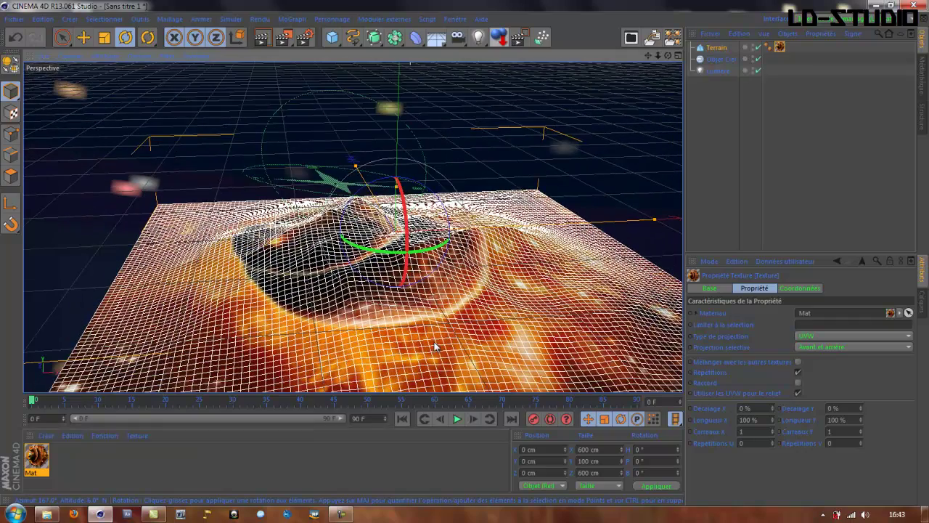
alt+drag(428, 348, 446, 325)
alt+middle_drag(446, 325, 472, 302)
scroll(356, 314, up, 3)
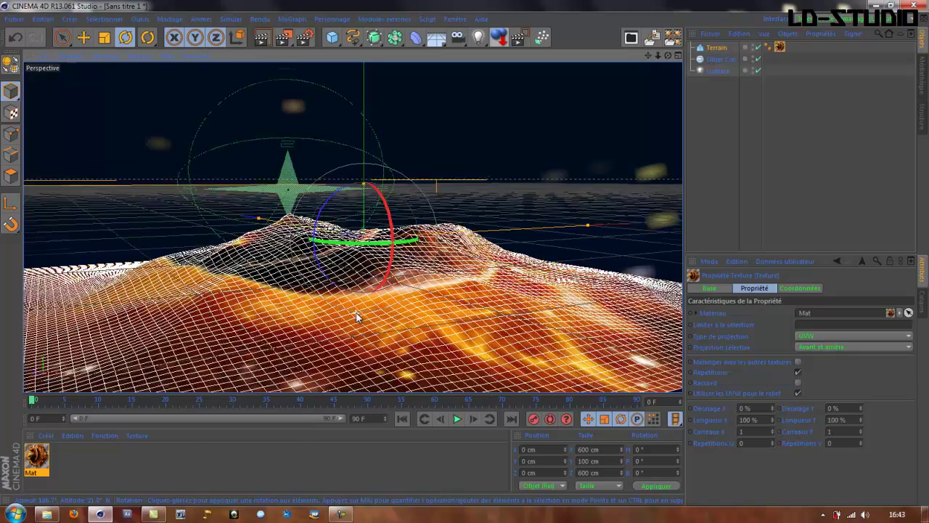
scroll(355, 315, up, 1)
alt+drag(364, 326, 370, 315)
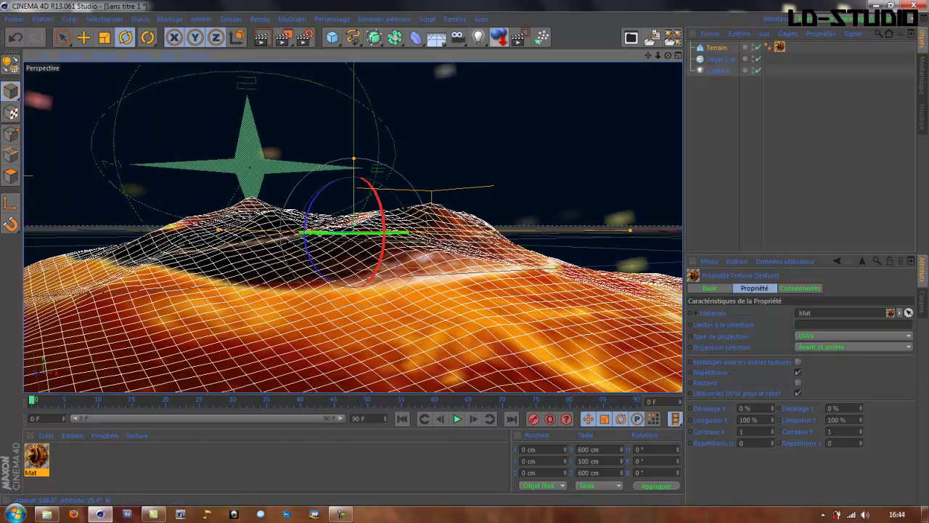
Set Mat's displacement to subdivision level 4, intensity 90 % and height 8 cm, and render the terrain in the viewport
click(33, 459)
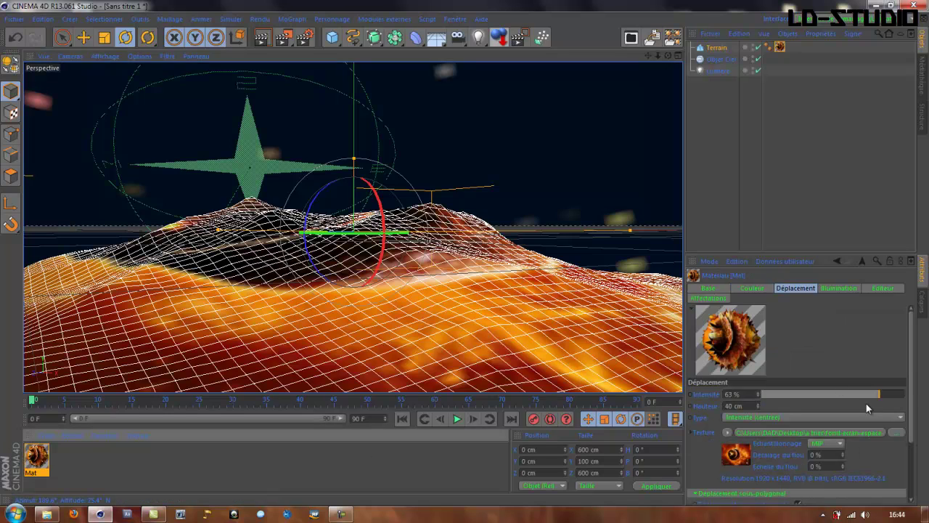
scroll(917, 409, down, 3)
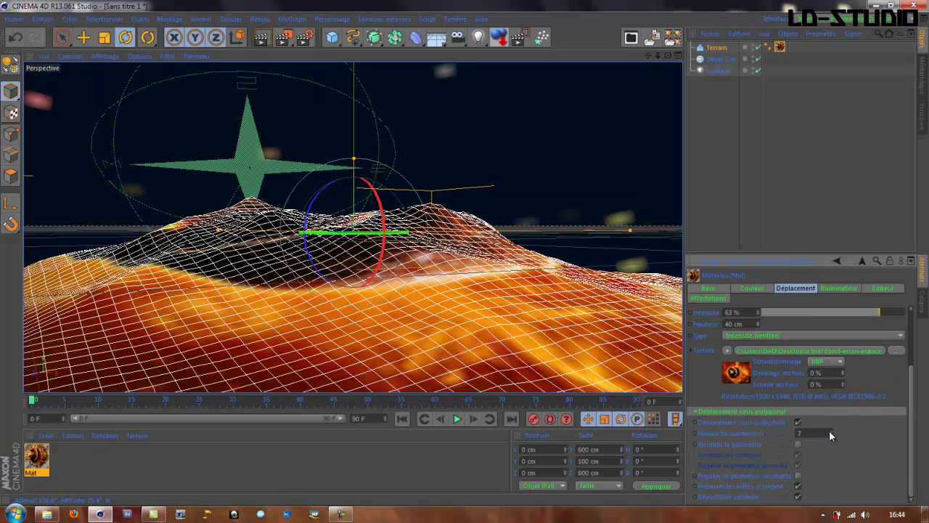
click(828, 432)
click(829, 431)
drag(879, 318, 898, 318)
drag(757, 324, 758, 325)
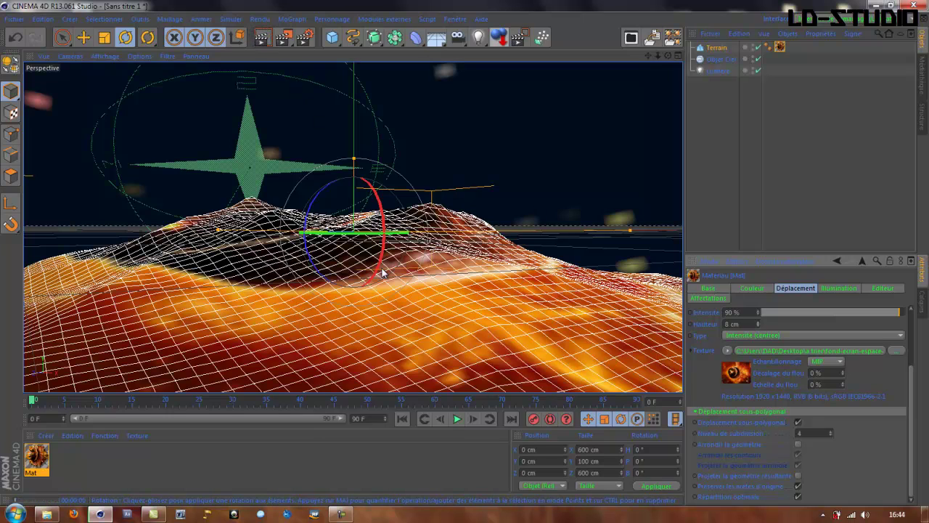
key(alt+r)
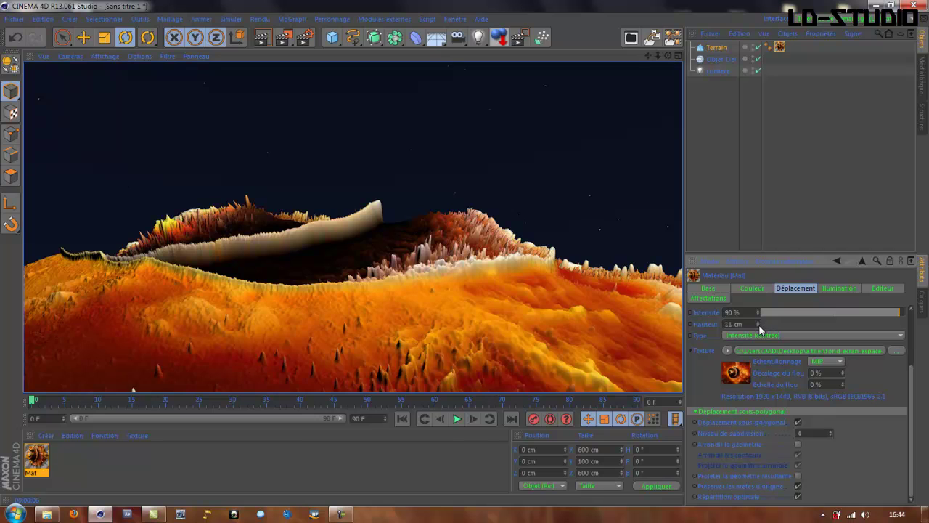
Set Mat's displacement height to 20 cm, enable rounded geometry for the sub-polygon displacement, and render the viewport
drag(759, 324, 802, 351)
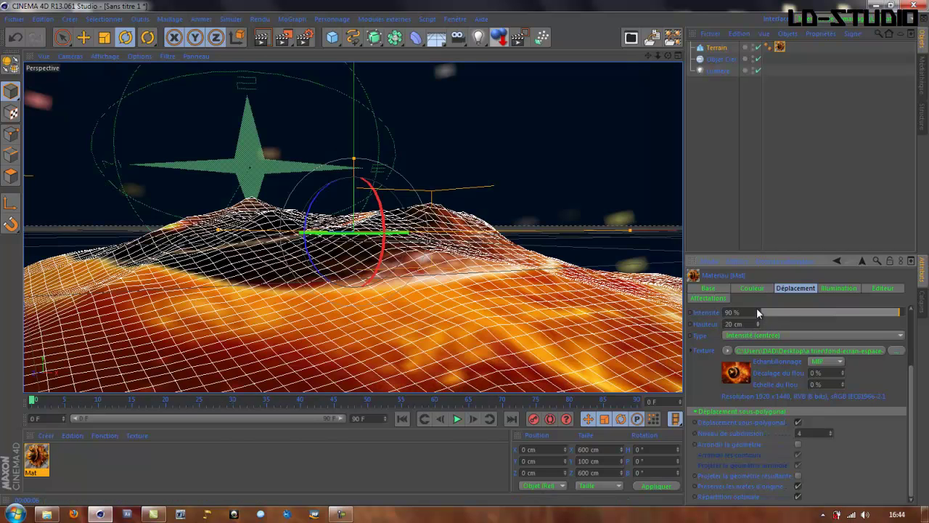
click(799, 444)
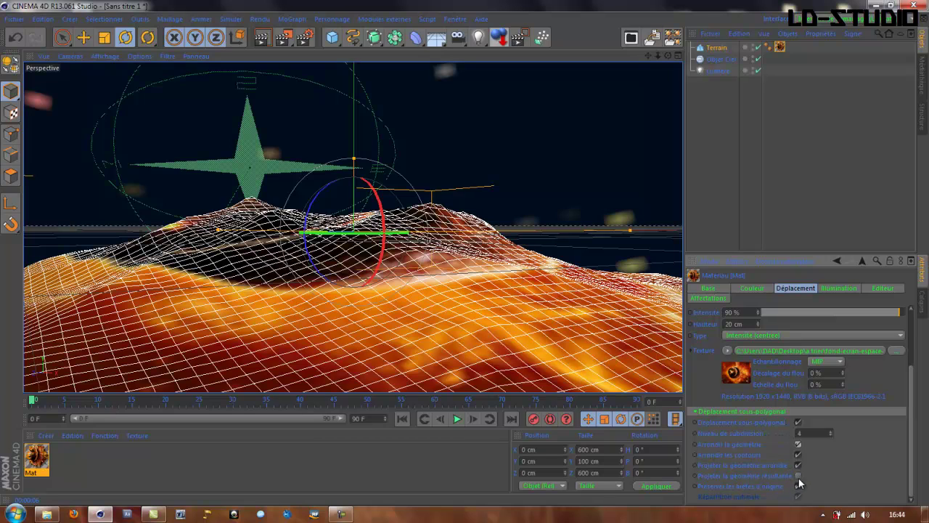
click(264, 40)
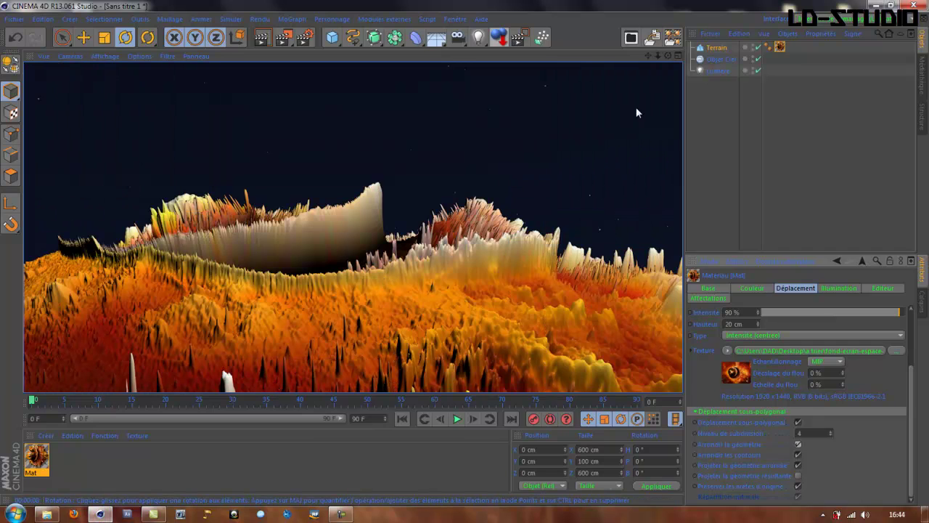
Add a MoGraph Cloner and make the light its child
click(717, 70)
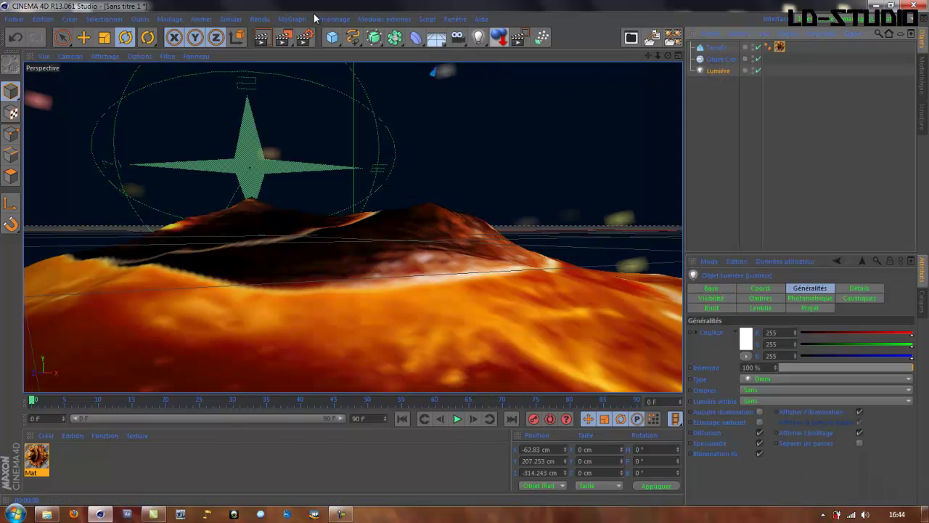
click(292, 20)
click(320, 106)
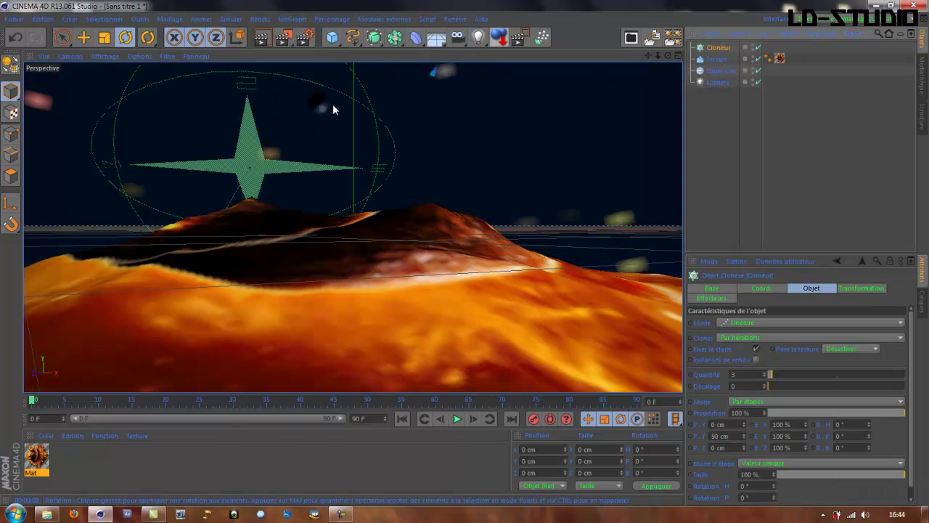
drag(719, 82, 718, 48)
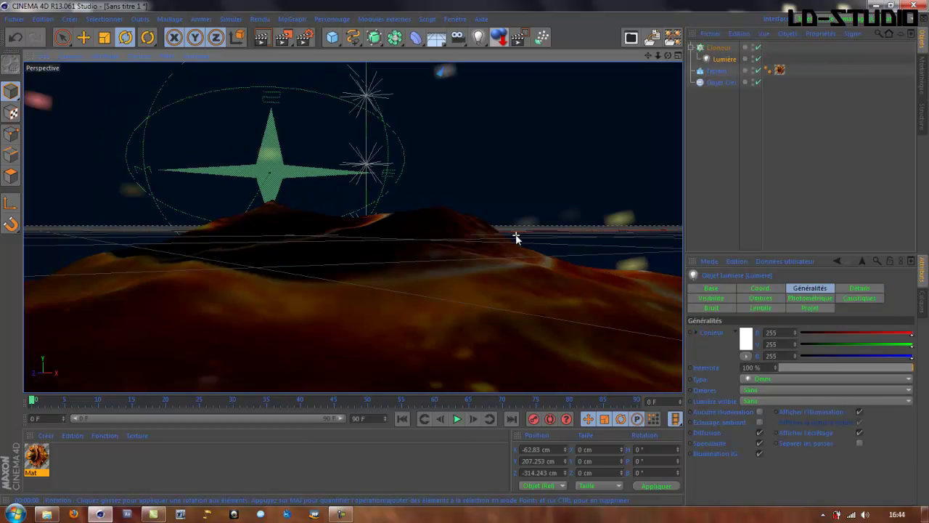
scroll(515, 234, down, 3)
alt+middle_drag(553, 222, 549, 276)
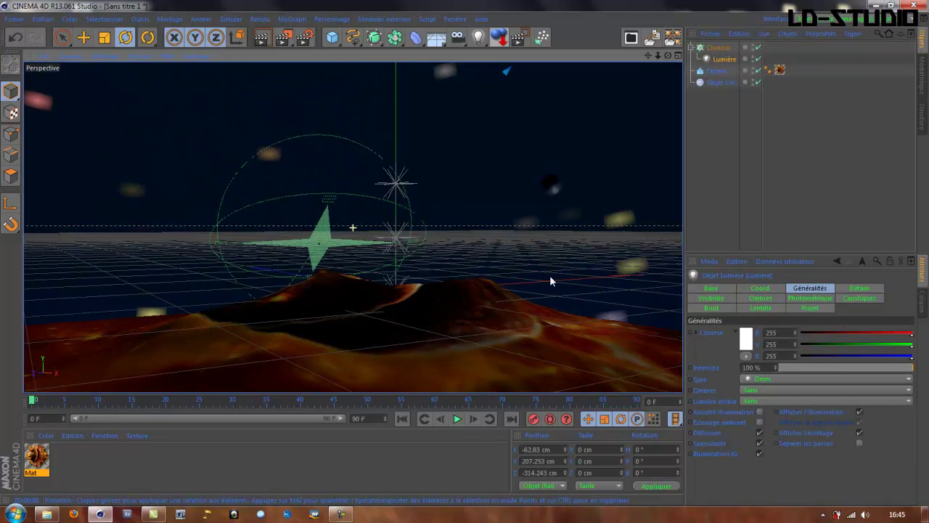
scroll(549, 278, down, 2)
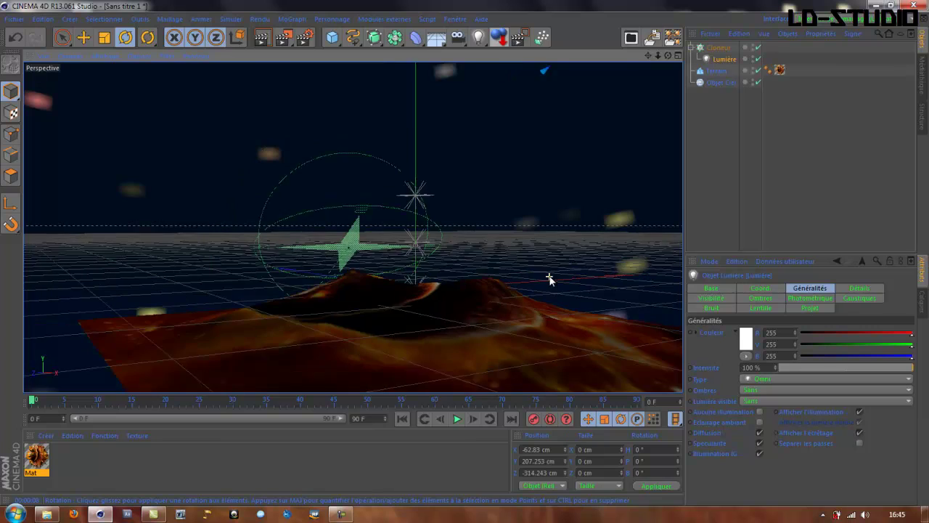
Switch the Cloner to Radial mode and raise it to about Y 78 cm above the terrain
click(718, 48)
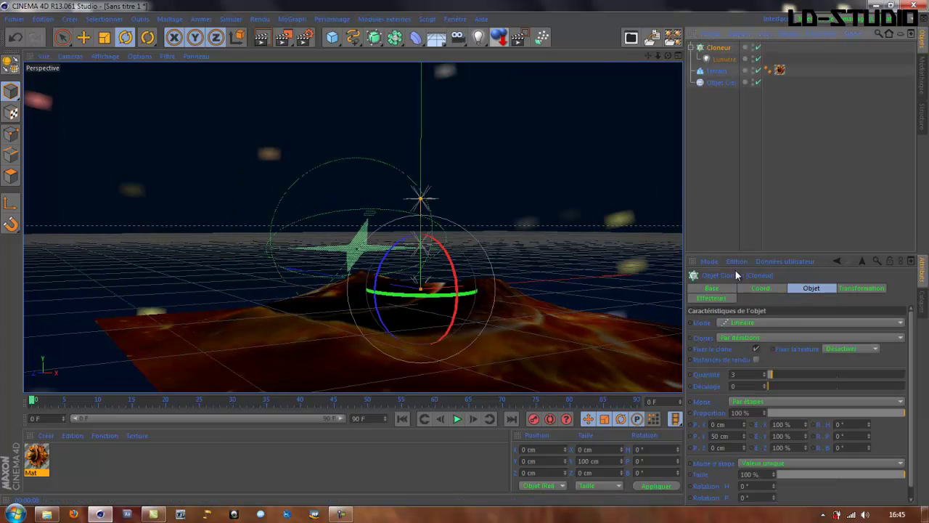
click(754, 323)
click(749, 356)
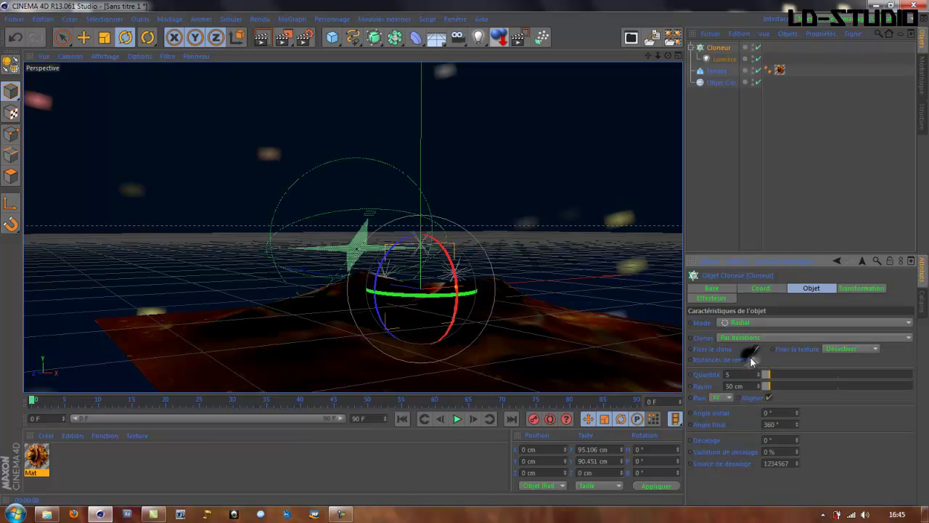
click(84, 38)
drag(417, 198, 421, 108)
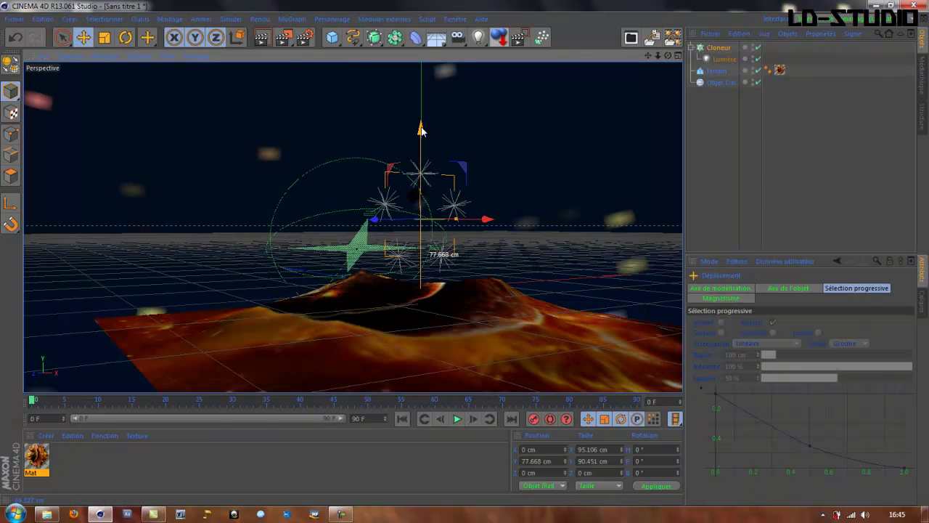
Lay the ring of cloned lights flat by setting the Cloner's pitch rotation to 90°
click(125, 38)
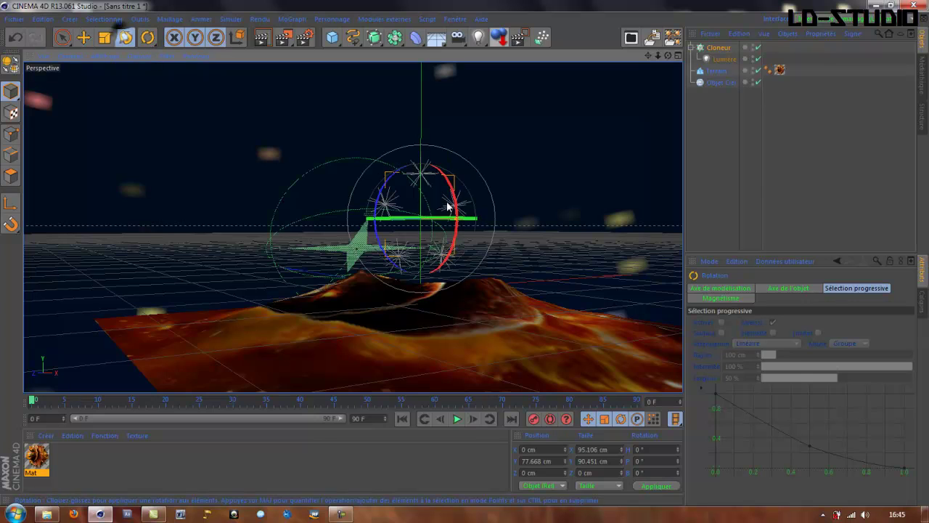
drag(450, 189, 456, 231)
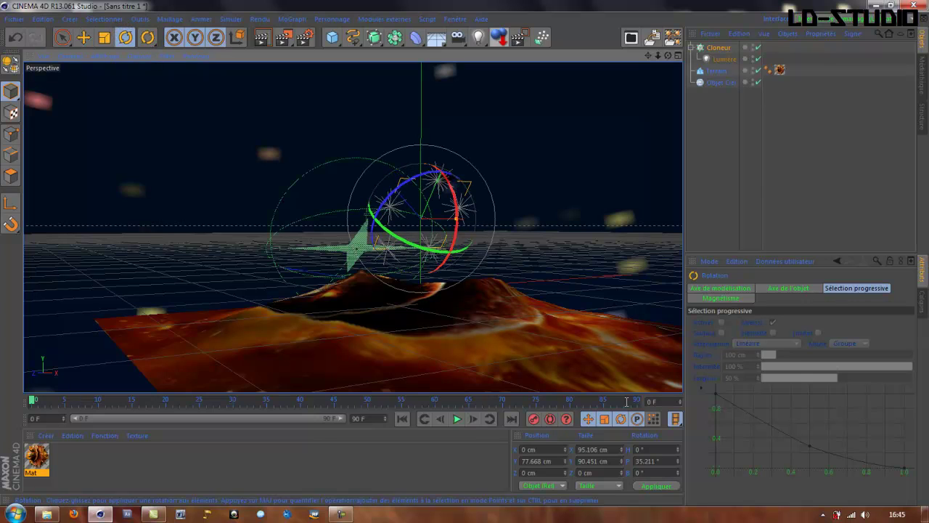
double_click(662, 461)
text(9)
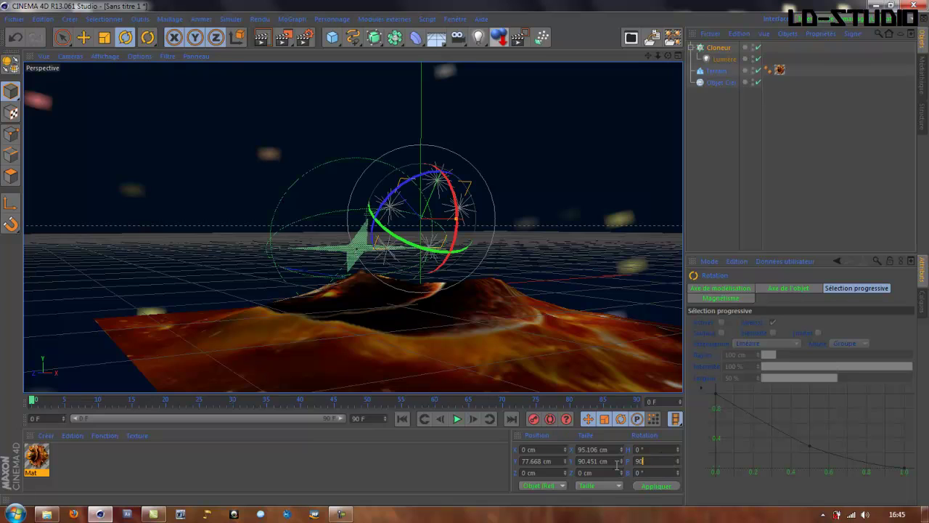
text(0)
key(Return)
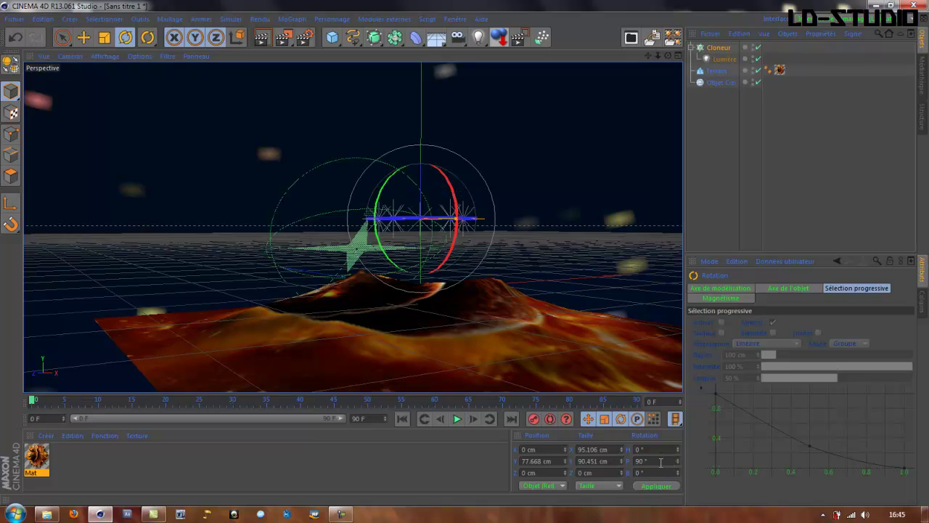
Set the Cloner to 17 lights with a radius of 395 cm, and render a closer view of the terrain
click(719, 49)
mouse_move(779, 386)
mouse_down()
mouse_move(822, 385)
mouse_move(781, 376)
mouse_move(789, 379)
mouse_up()
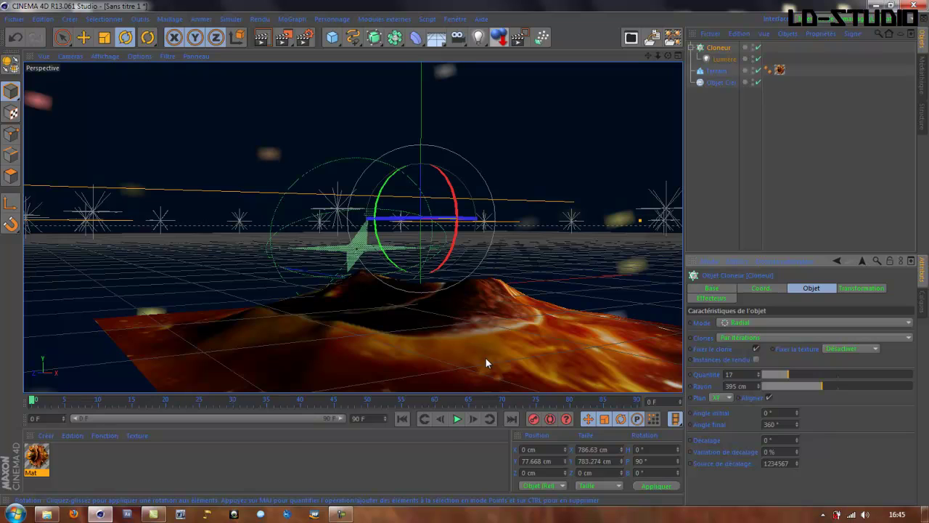
scroll(485, 357, up, 2)
scroll(485, 358, up, 3)
alt+drag(485, 358, 494, 349)
click(262, 42)
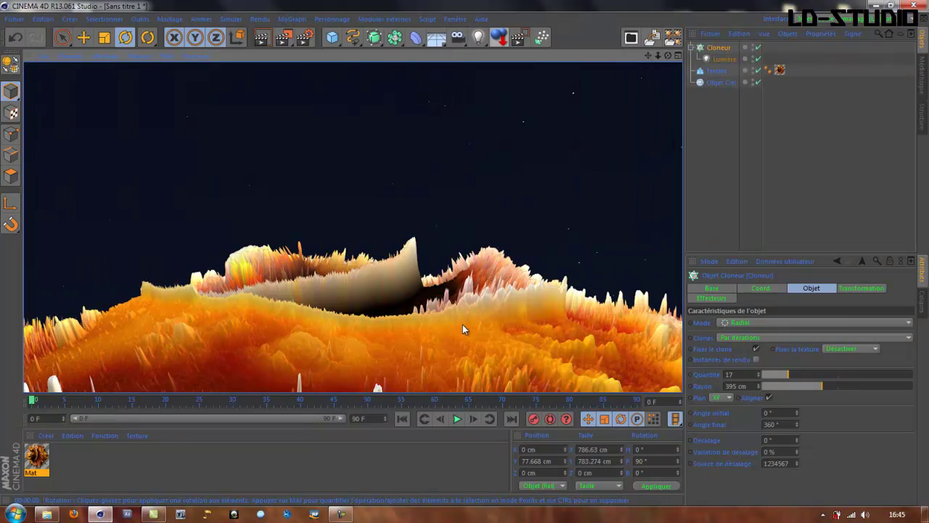
Set Mat's displacement intensity to 100 % and height to 431 cm, and start a viewport render
click(36, 457)
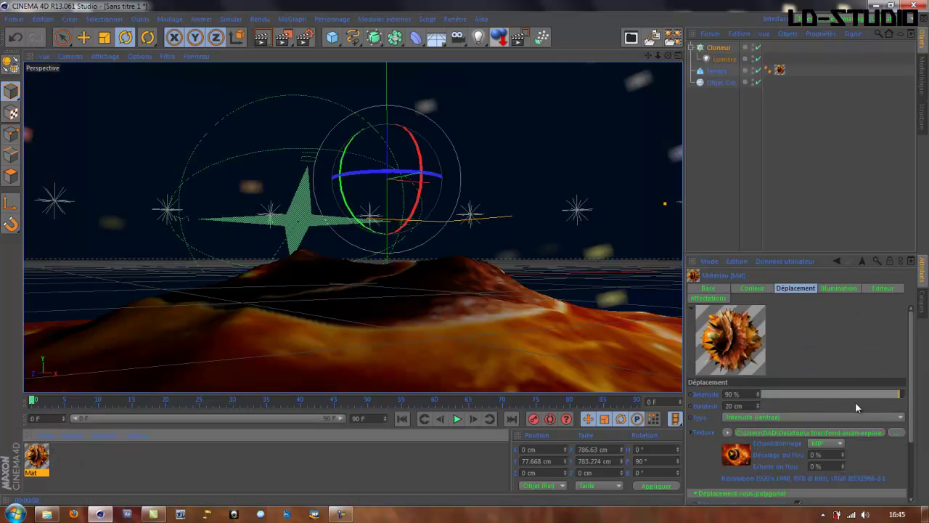
drag(757, 397, 757, 398)
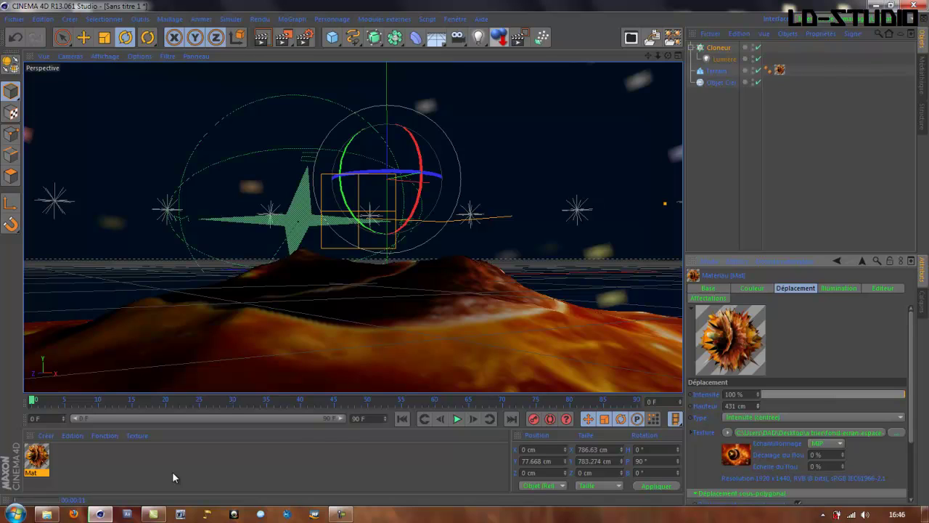
click(347, 515)
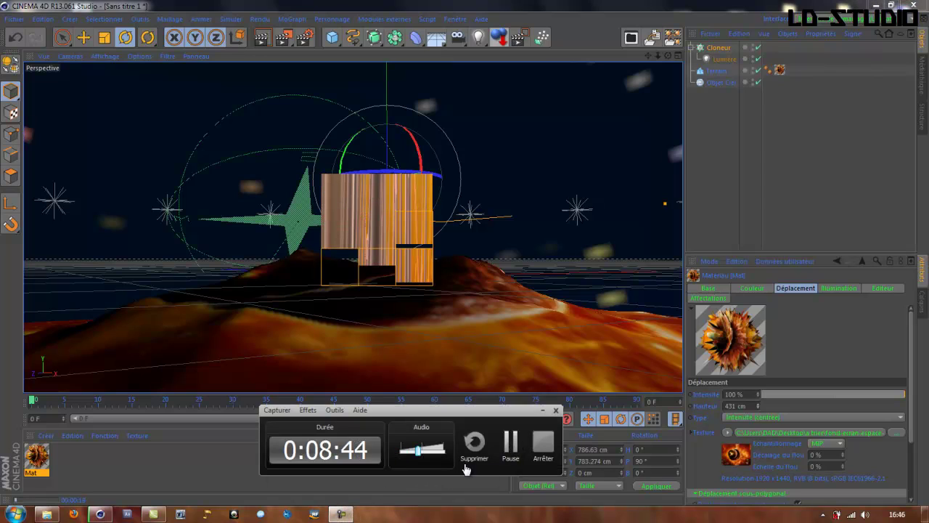
click(345, 515)
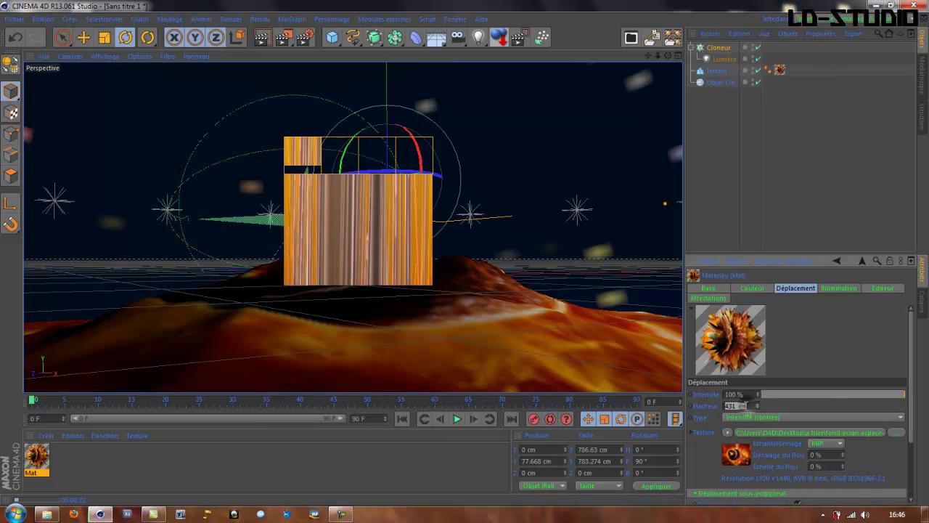
Lower Mat's displacement height to 40 cm
drag(747, 406, 698, 410)
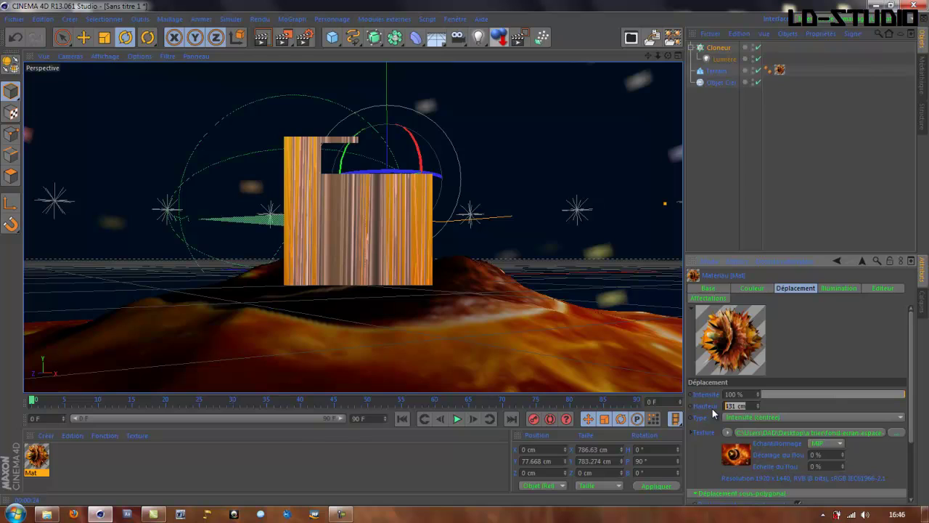
text(40)
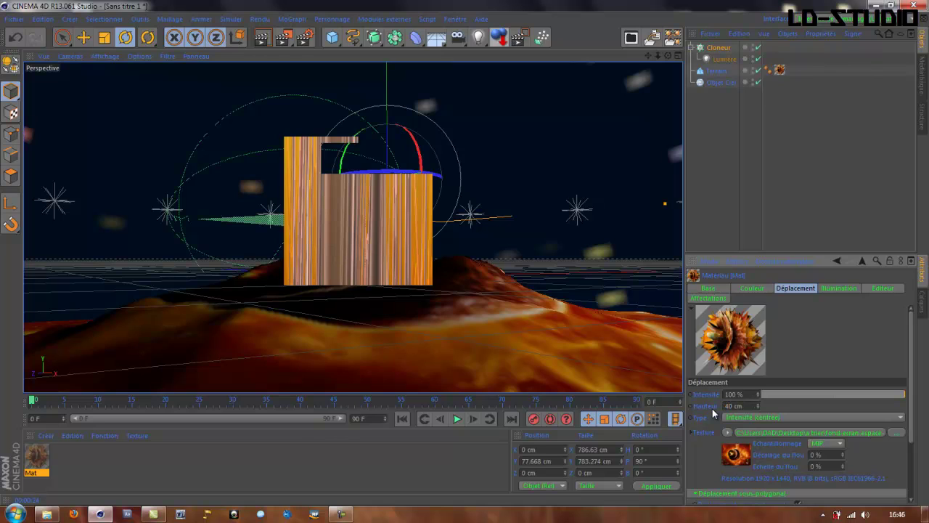
Render the terrain in the viewport with the 40 cm displacement height, from the current view and from a second camera angle
key(Return)
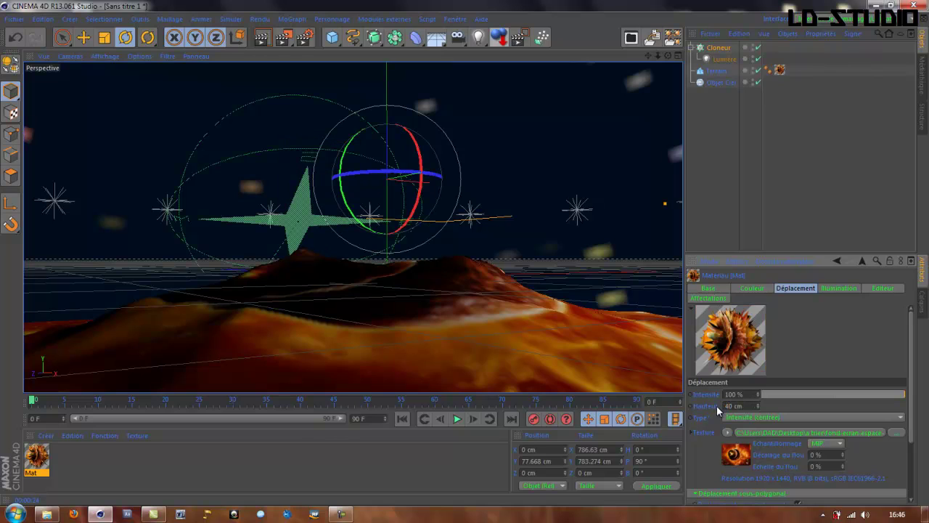
click(269, 40)
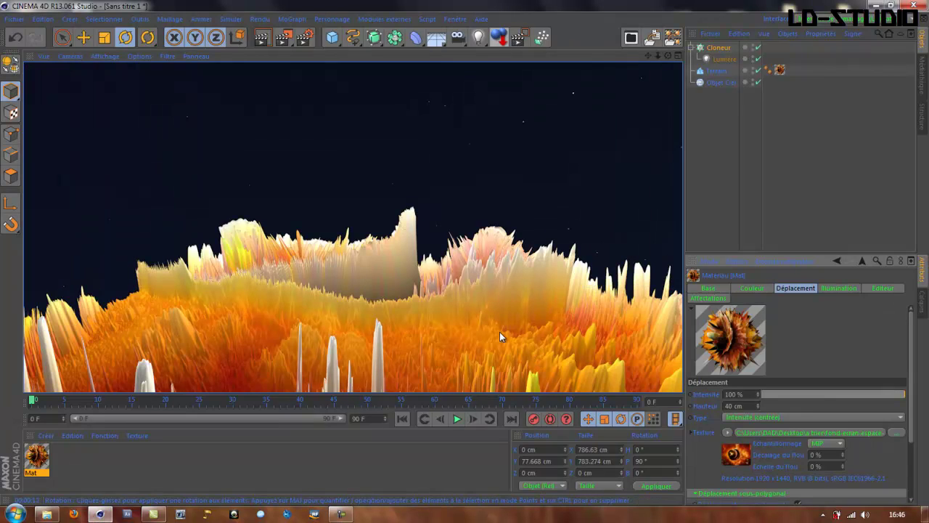
alt+drag(484, 332, 477, 255)
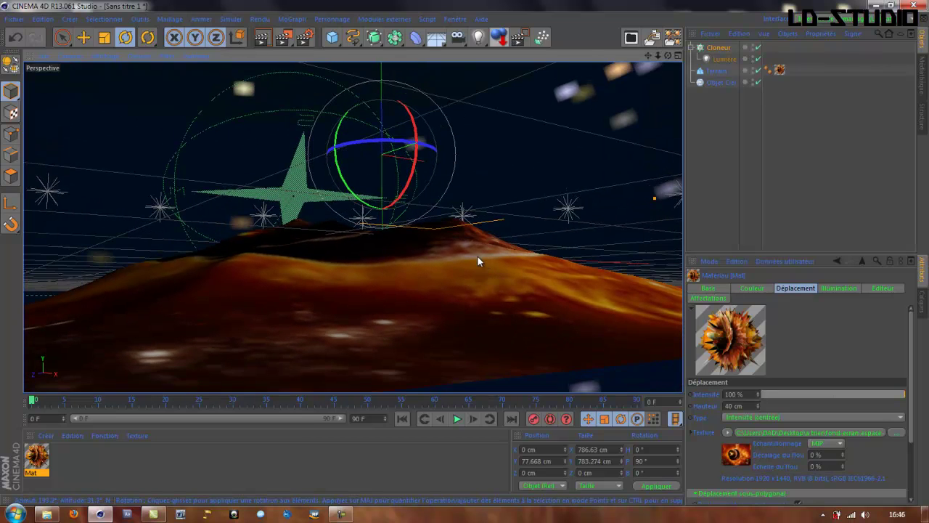
click(263, 39)
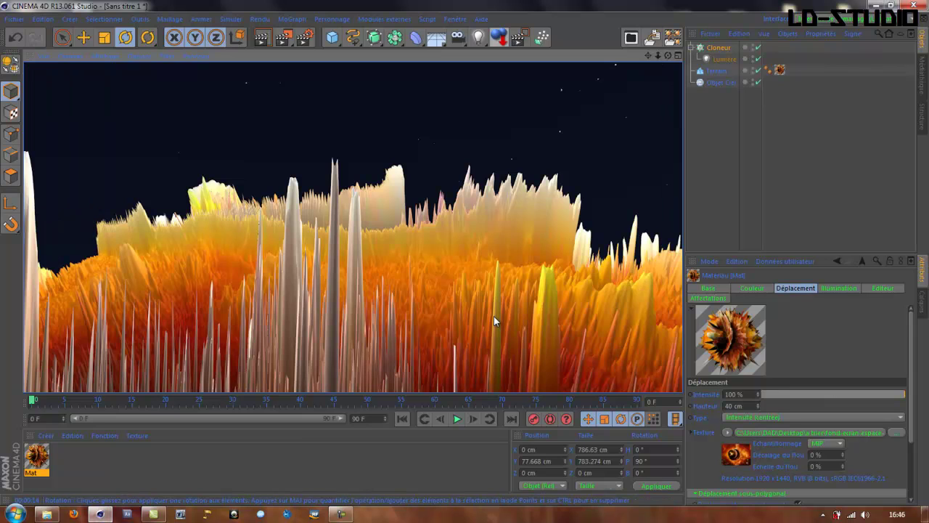
click(344, 515)
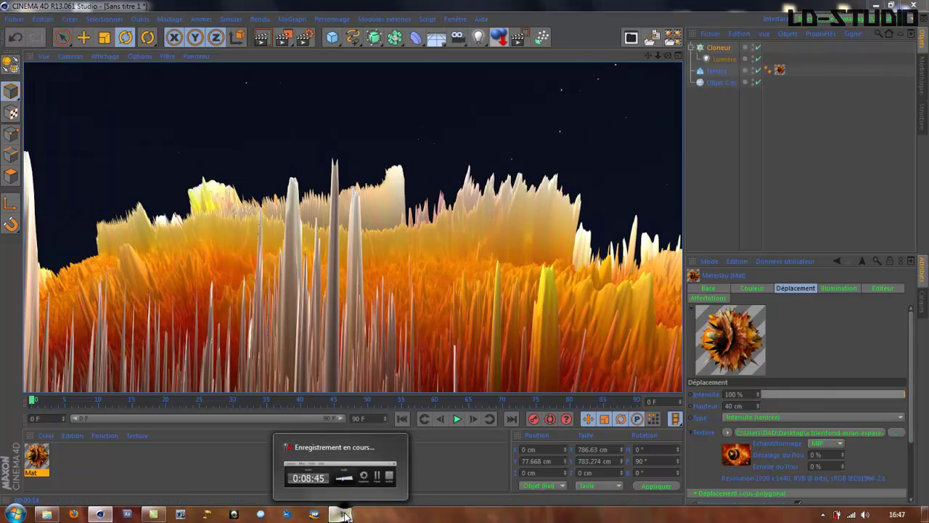
drag(406, 410, 355, 409)
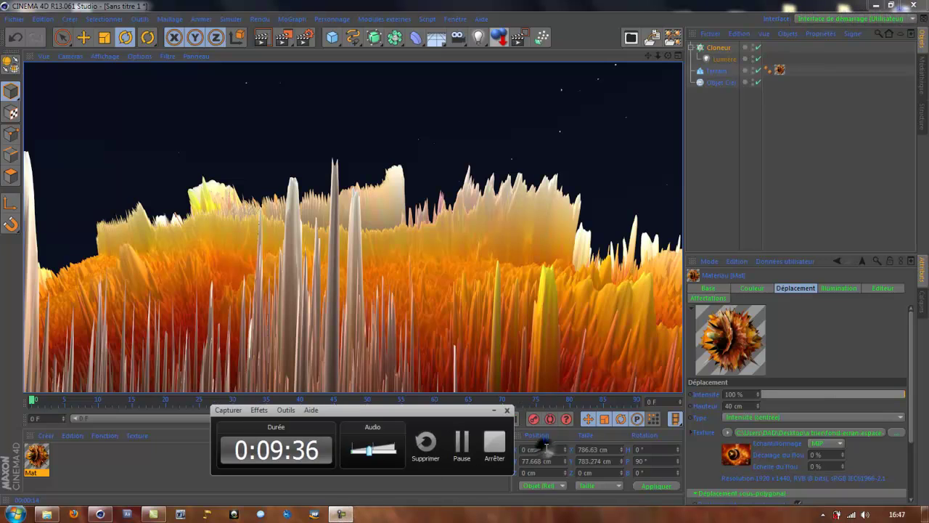